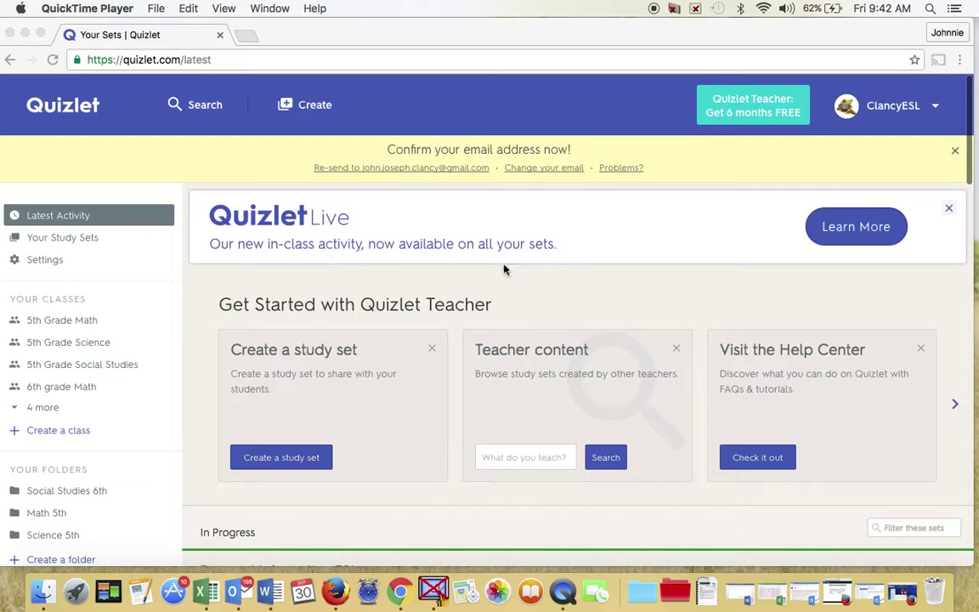
scroll(520, 273, "down", 2)
scroll(522, 274, "up", 2)
scroll(609, 291, "down", 1)
scroll(609, 291, "up", 1)
scroll(745, 321, "down", 3)
scroll(745, 315, "up", 3)
scroll(629, 331, "down", 3)
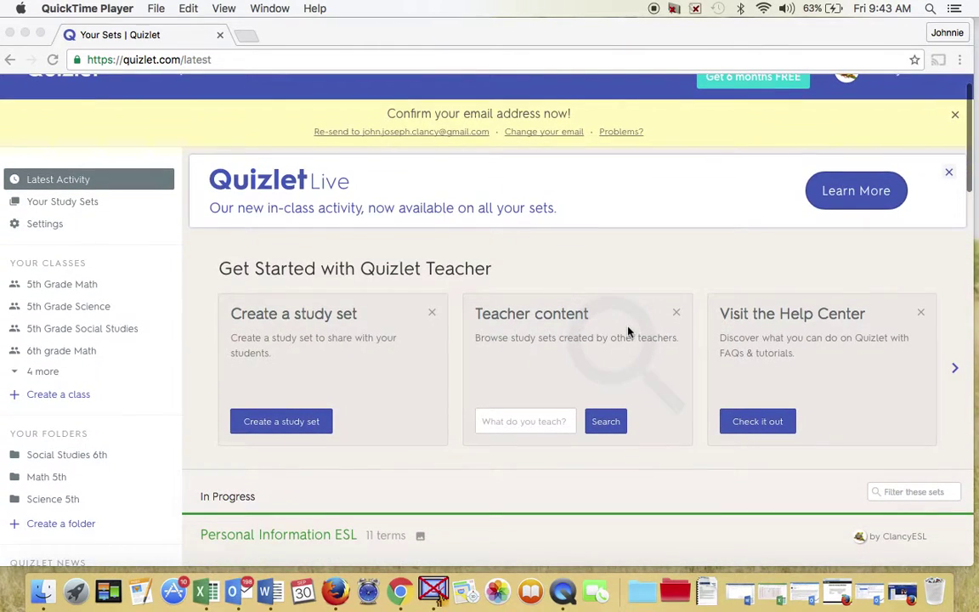
scroll(629, 331, "up", 3)
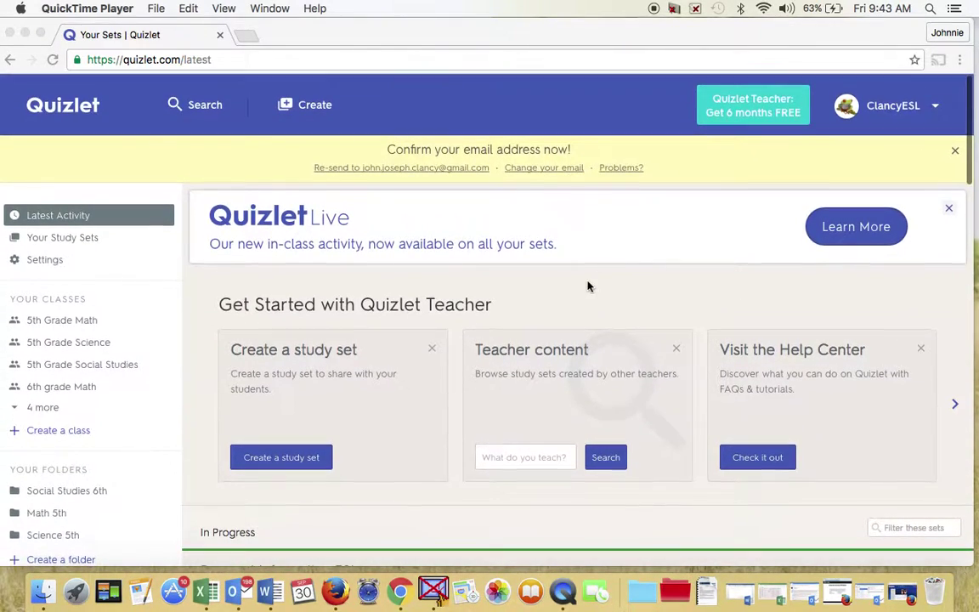
scroll(587, 286, "down", 3)
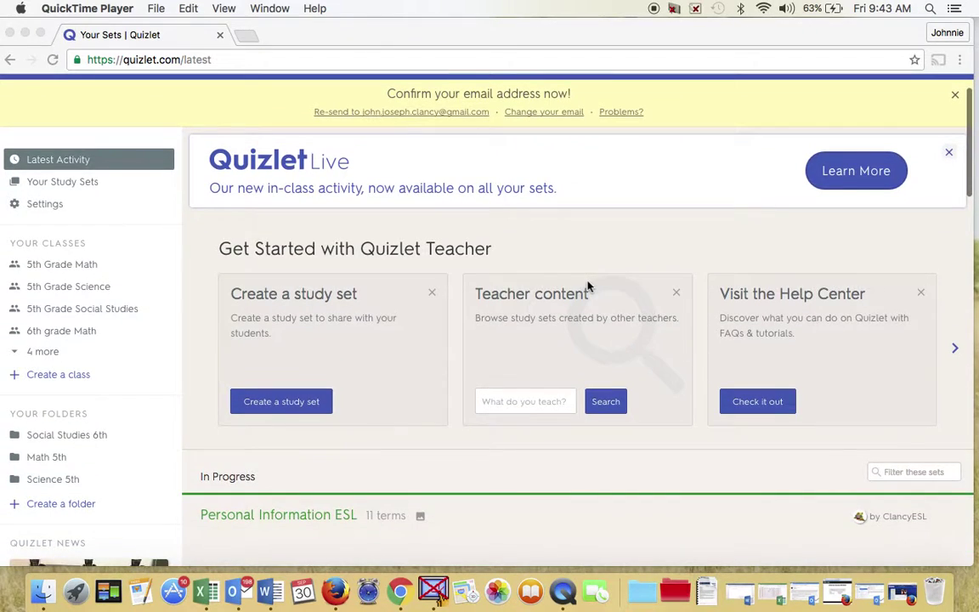
scroll(586, 287, "up", 3)
scroll(206, 272, "down", 3)
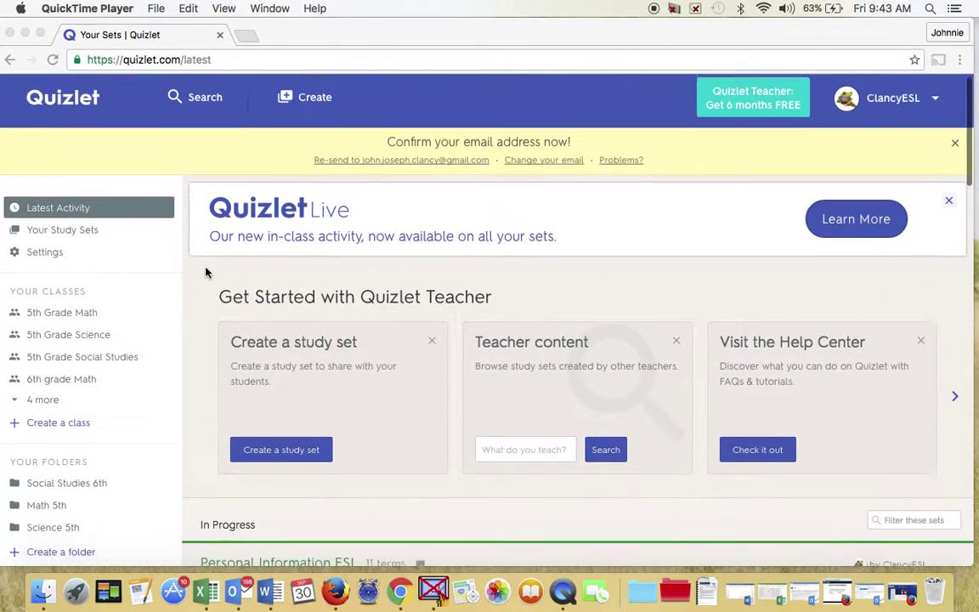
scroll(208, 273, "down", 3)
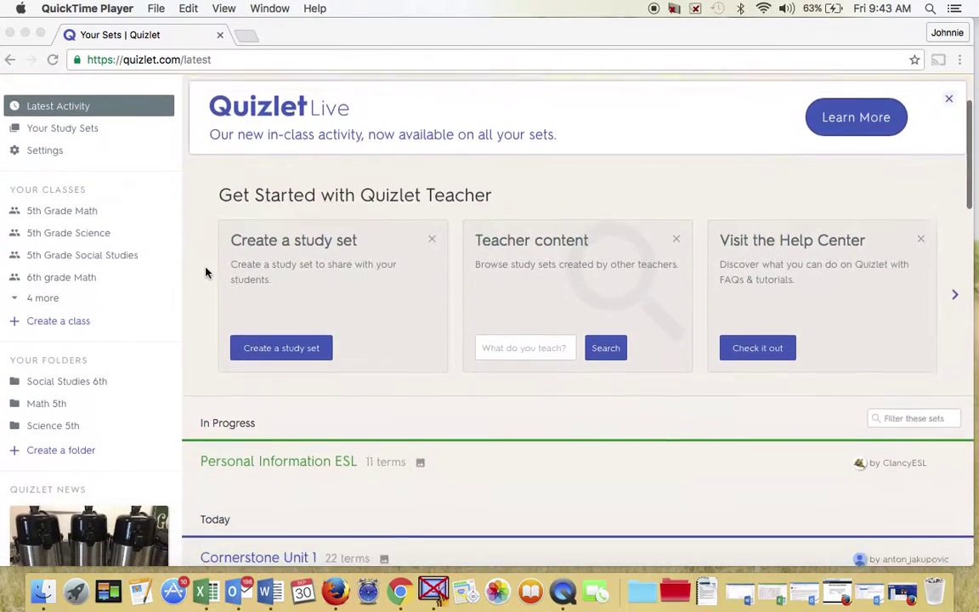
scroll(207, 273, "up", 2)
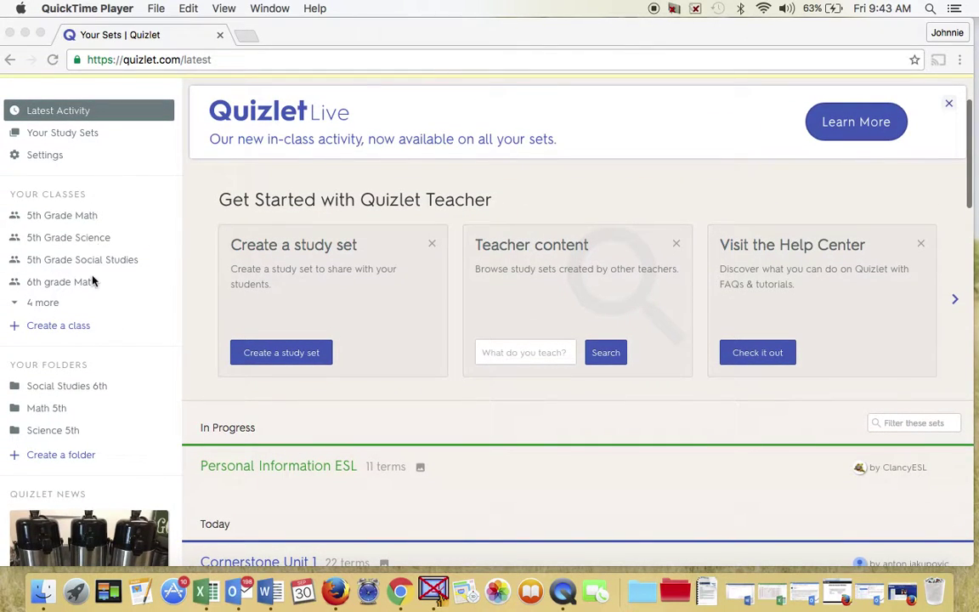
scroll(101, 322, "up", 3)
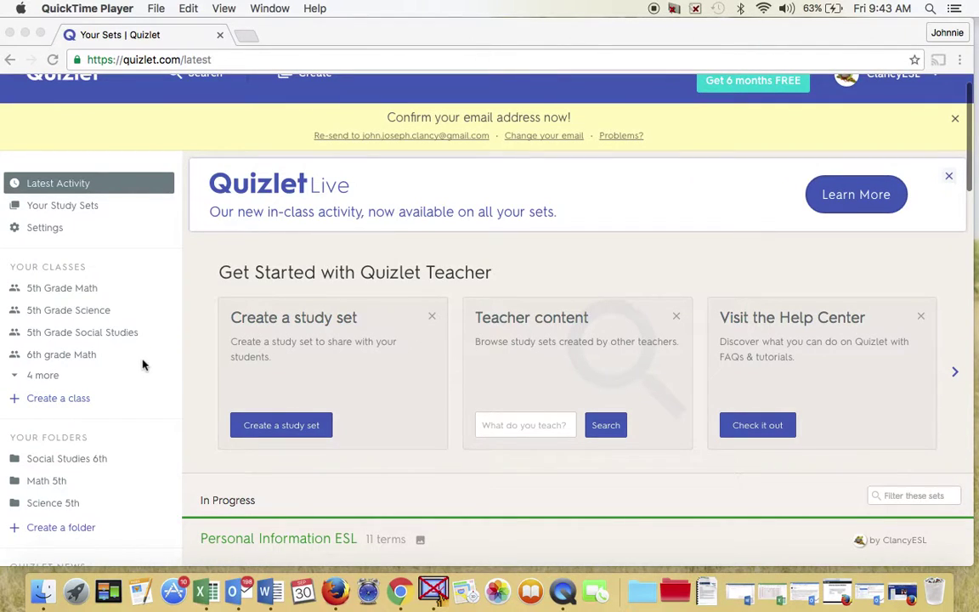
scroll(161, 345, "up", 1)
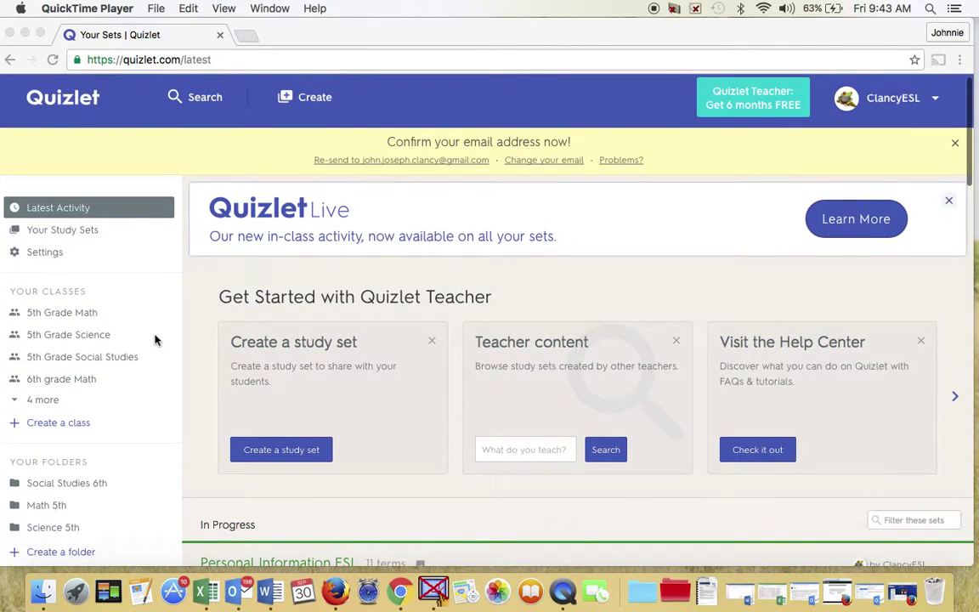
scroll(155, 340, "down", 5)
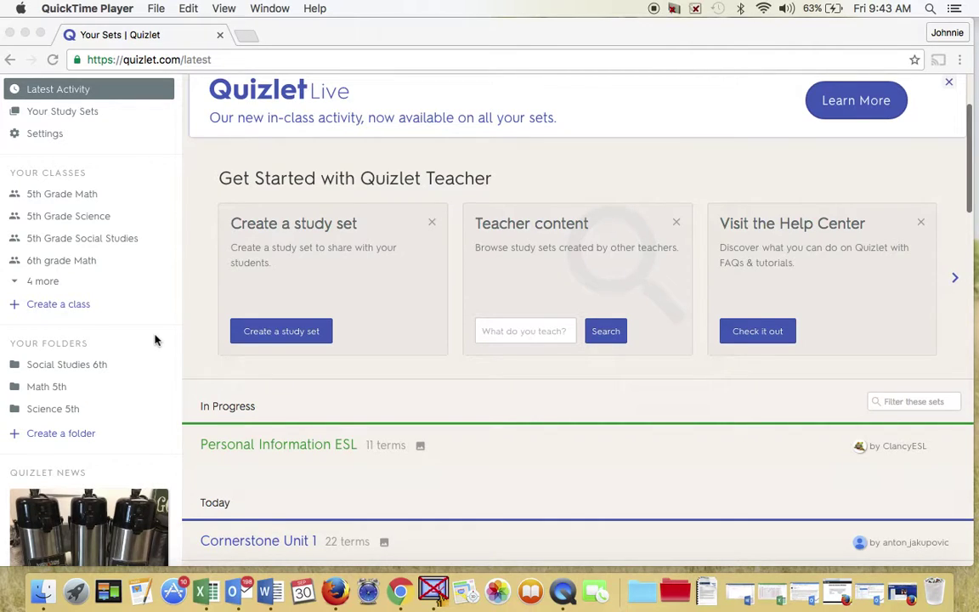
scroll(154, 340, "up", 5)
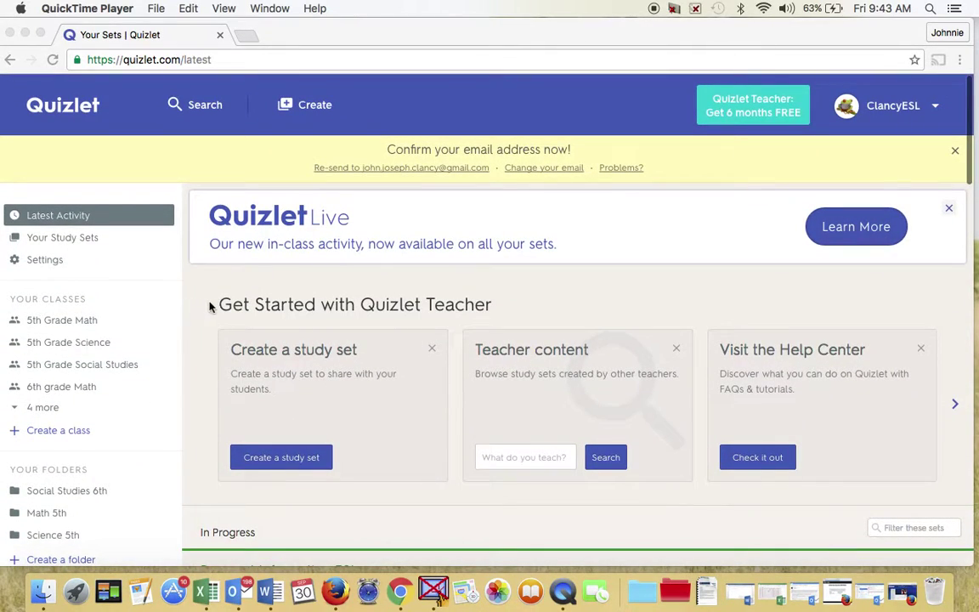
scroll(243, 317, "down", 5)
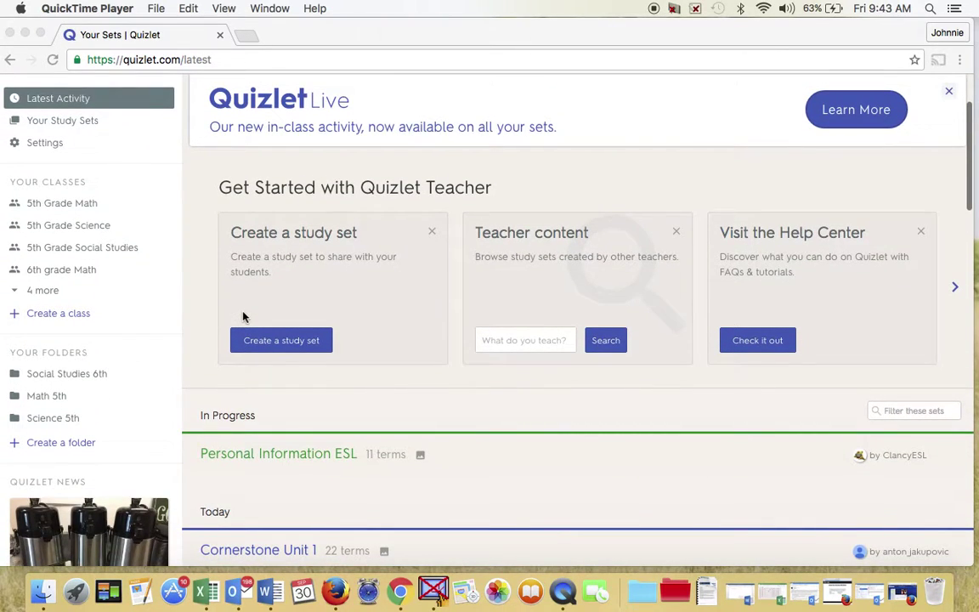
scroll(243, 317, "up", 4)
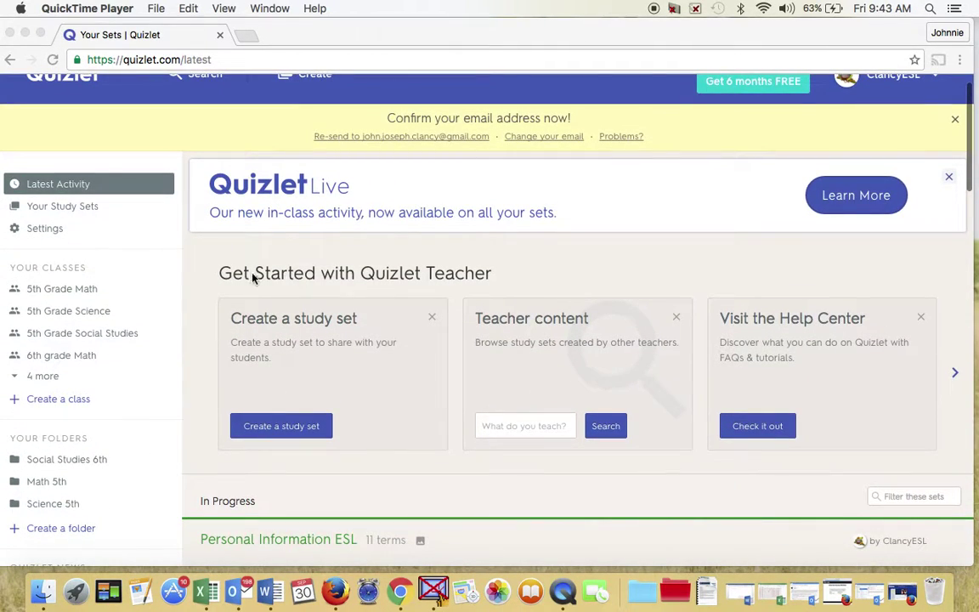
scroll(249, 278, "up", 2)
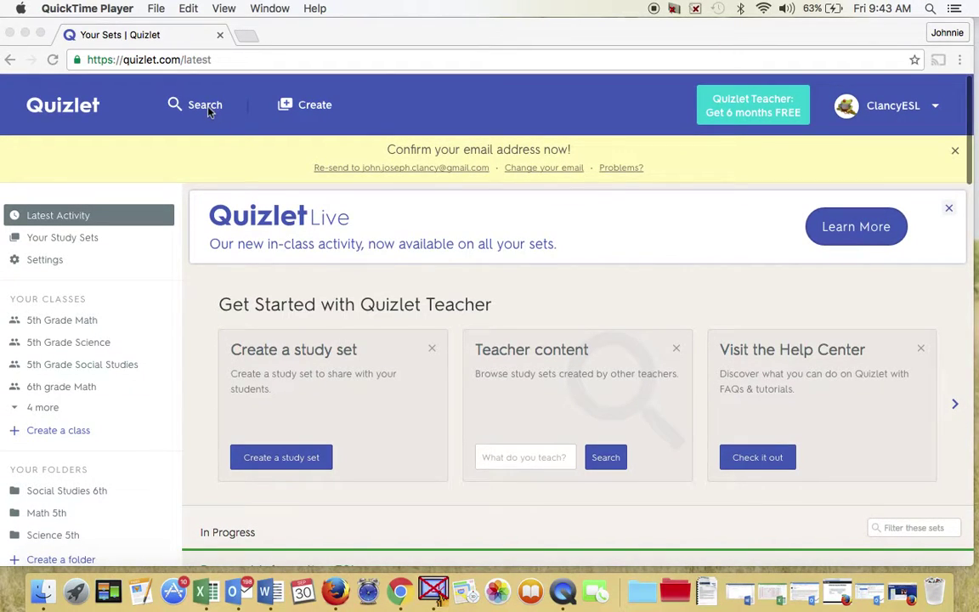
Open the 5th Grade Math class to view its study sets
left_click(140, 323)
left_click(81, 321)
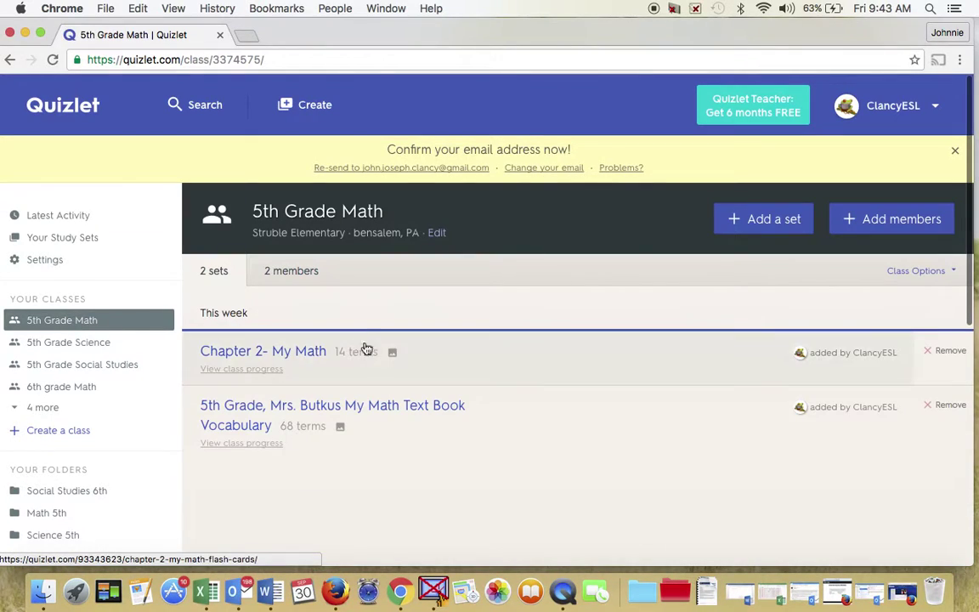
scroll(370, 349, "down", 1)
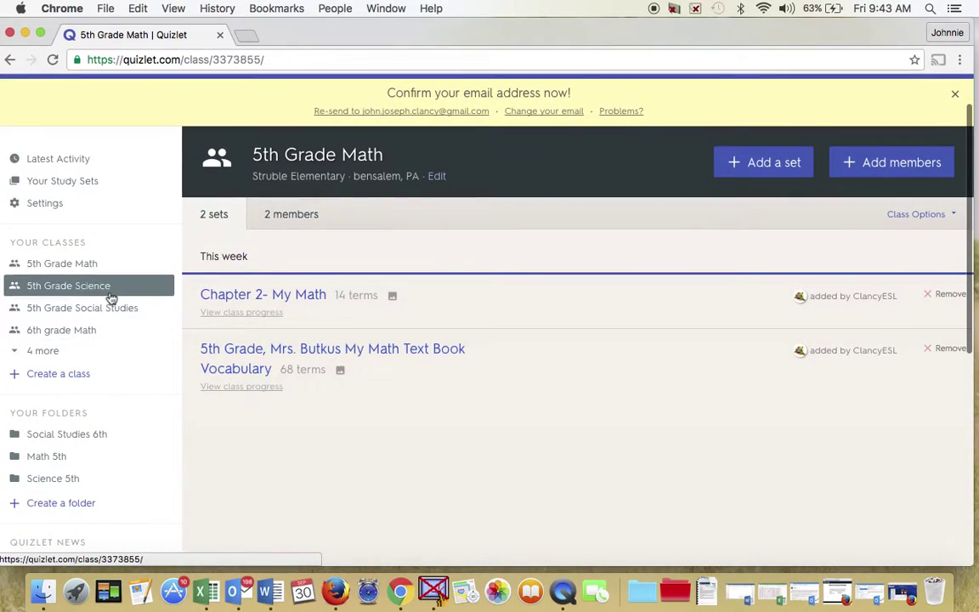
Open the 5th Grade Science class and look through its full list of study sets
left_click(110, 289)
scroll(297, 395, "down", 3)
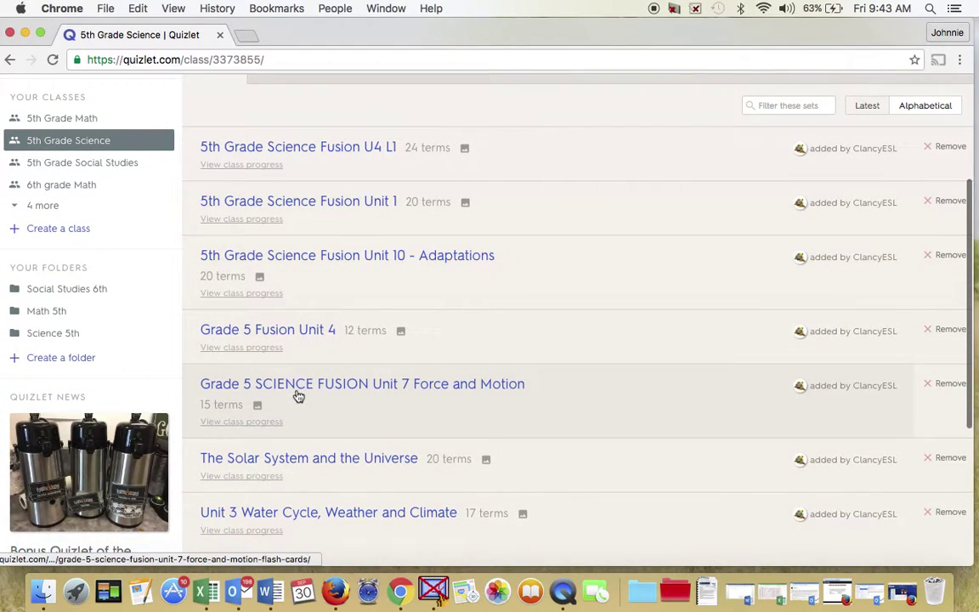
scroll(464, 261, "down", 1)
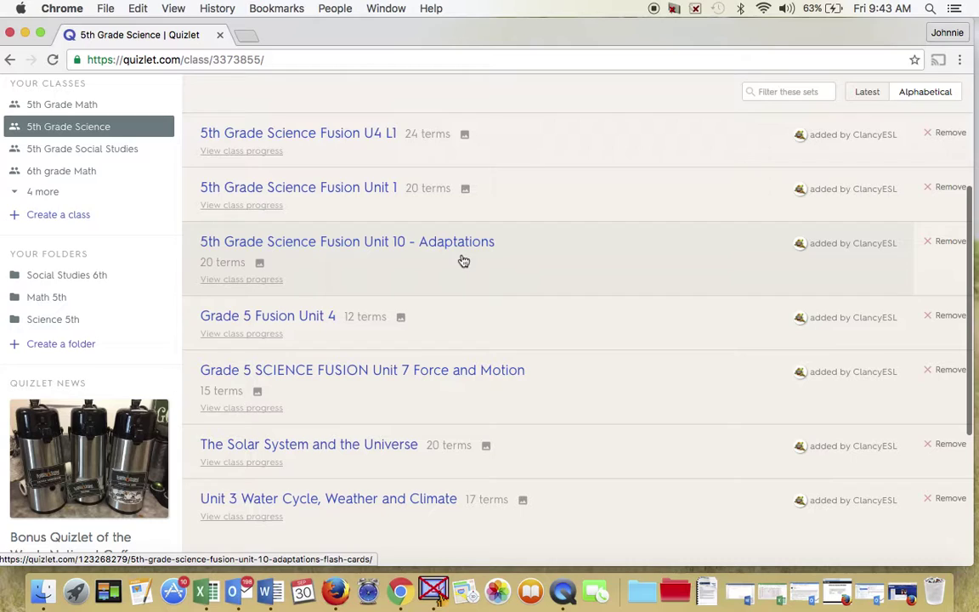
scroll(553, 313, "down", 2)
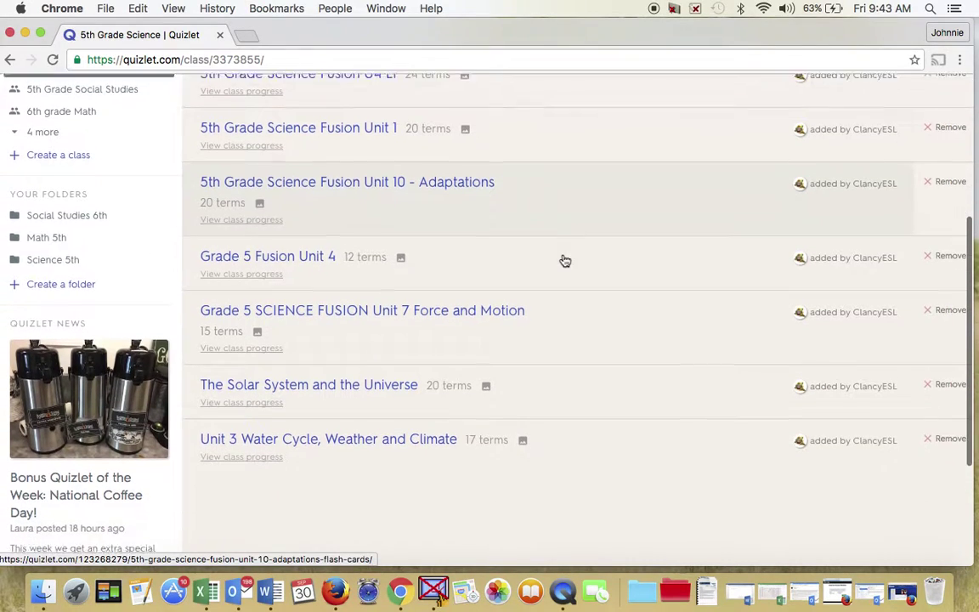
scroll(563, 260, "up", 3)
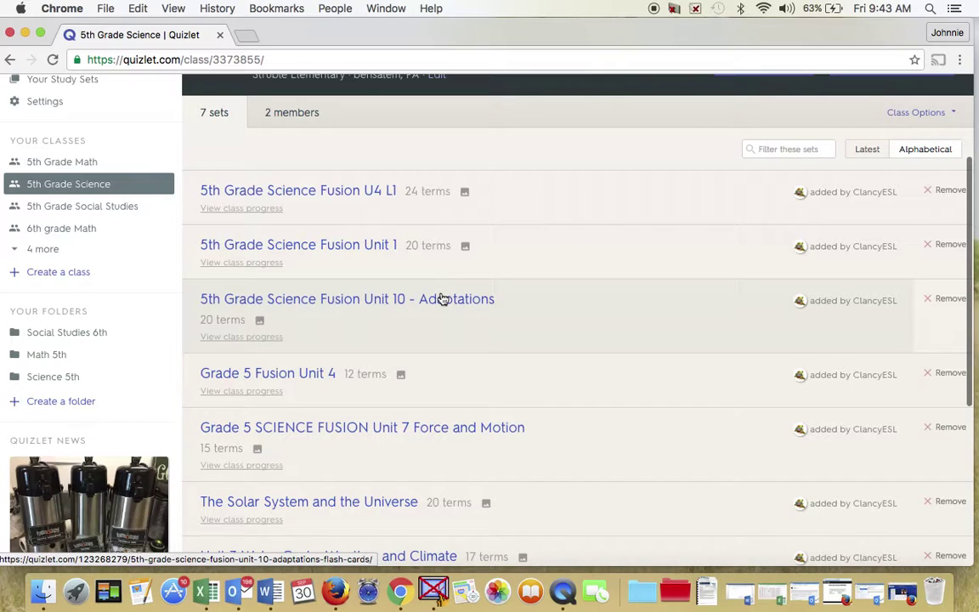
scroll(576, 343, "down", 2)
scroll(576, 343, "up", 2)
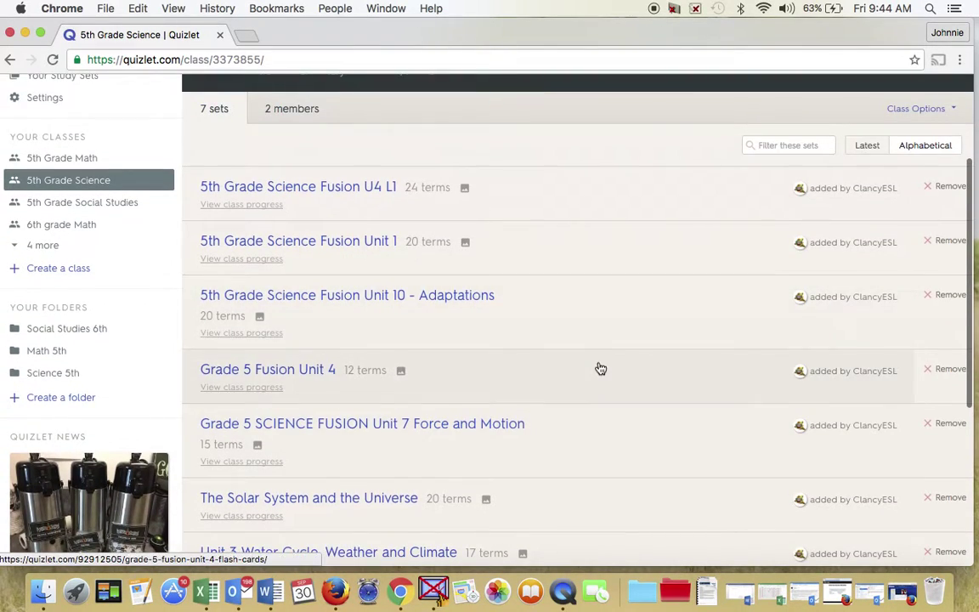
scroll(600, 368, "up", 4)
scroll(487, 302, "down", 2)
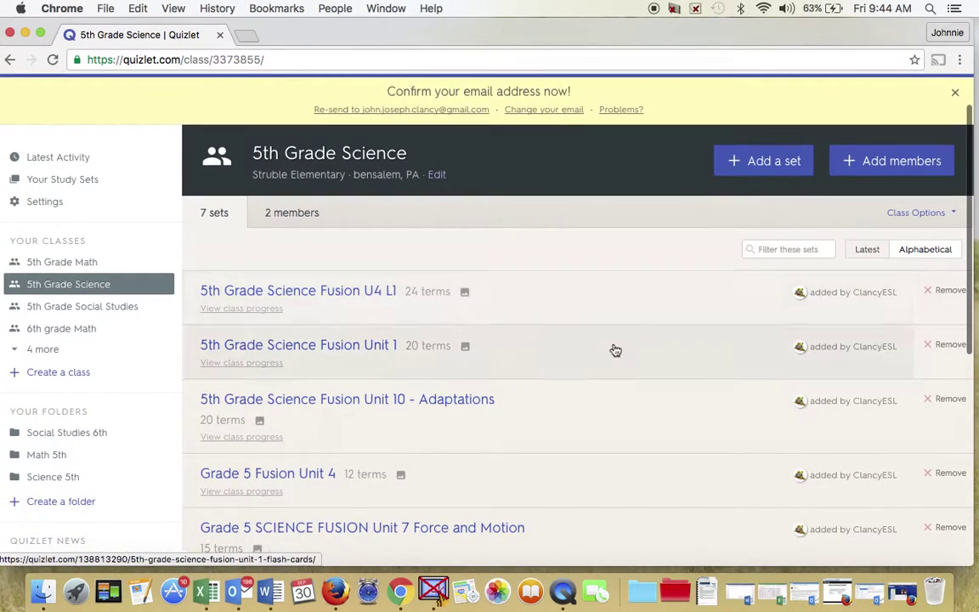
scroll(615, 350, "down", 1)
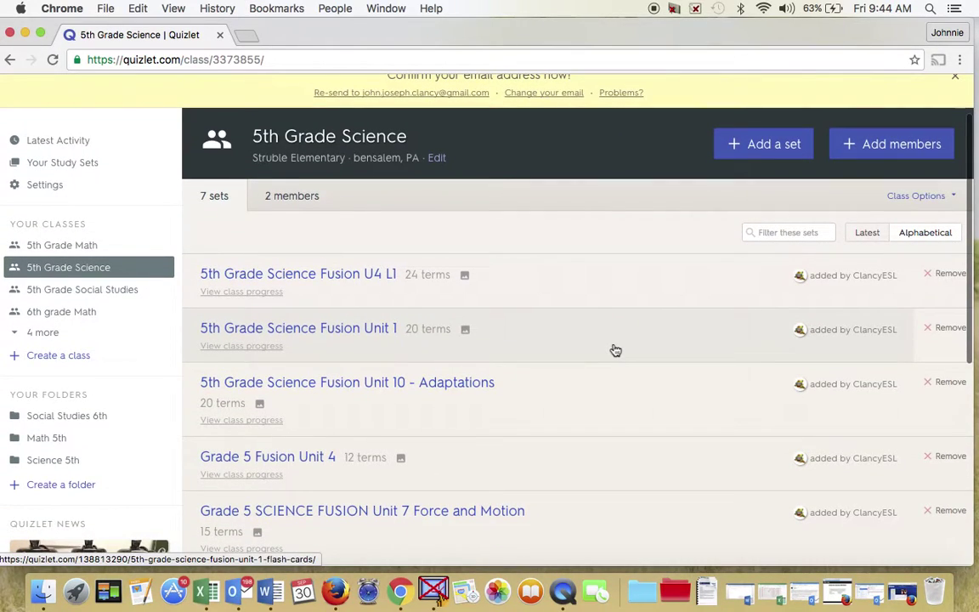
scroll(646, 308, "down", 3)
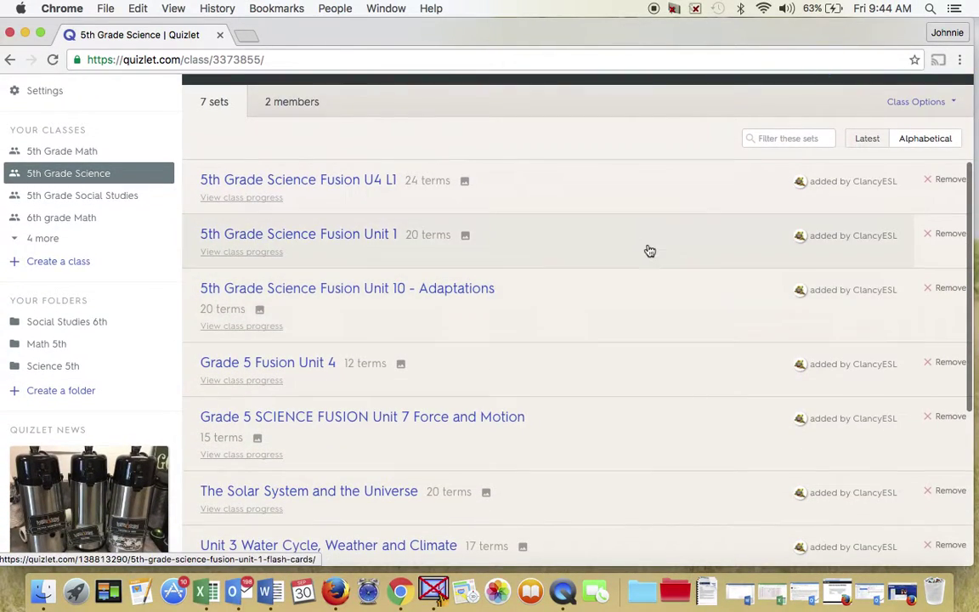
scroll(649, 249, "down", 3)
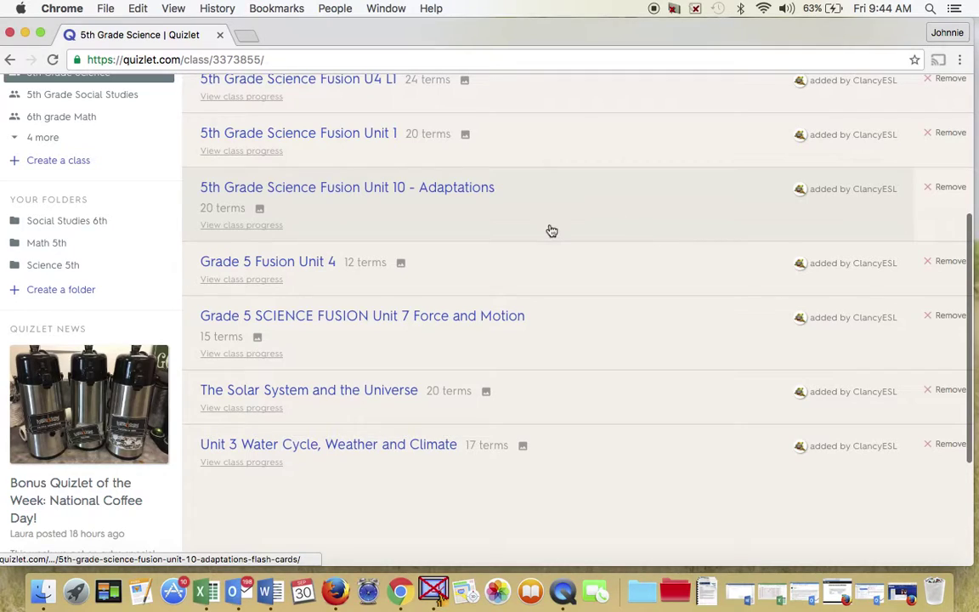
scroll(551, 212, "up", 4)
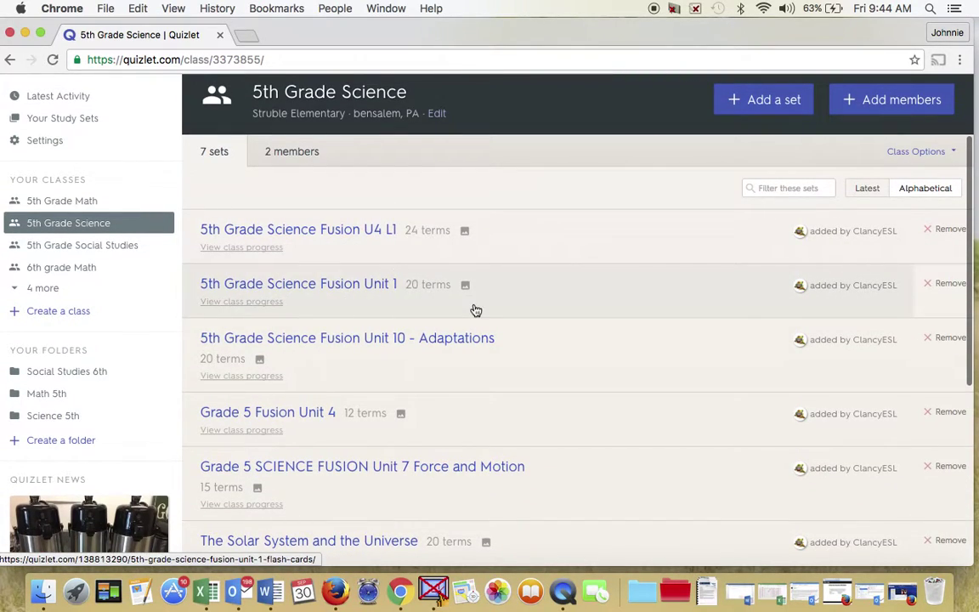
scroll(474, 311, "up", 3)
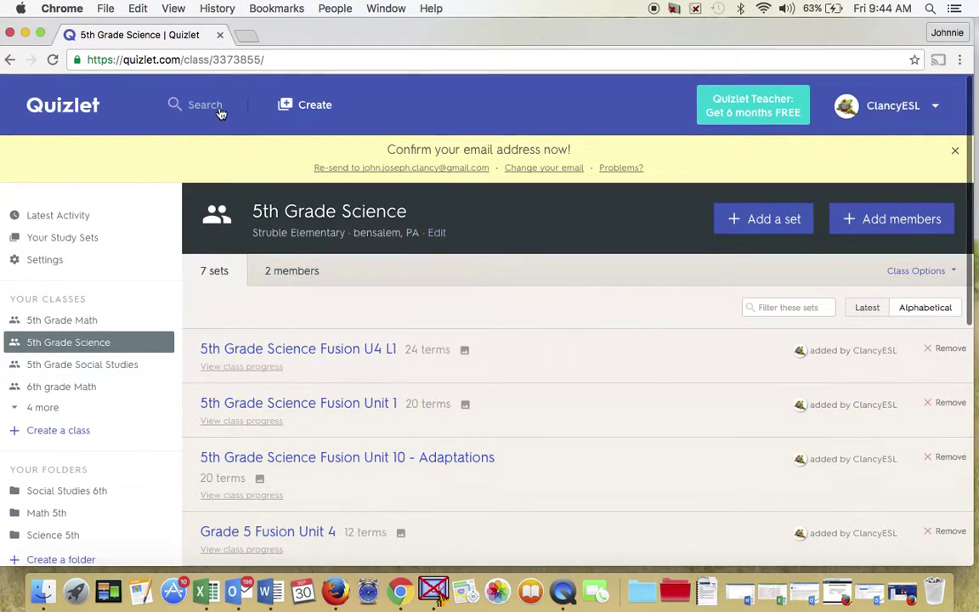
Search the site for "science fusion grade 5 chapter 7"
left_click(219, 107)
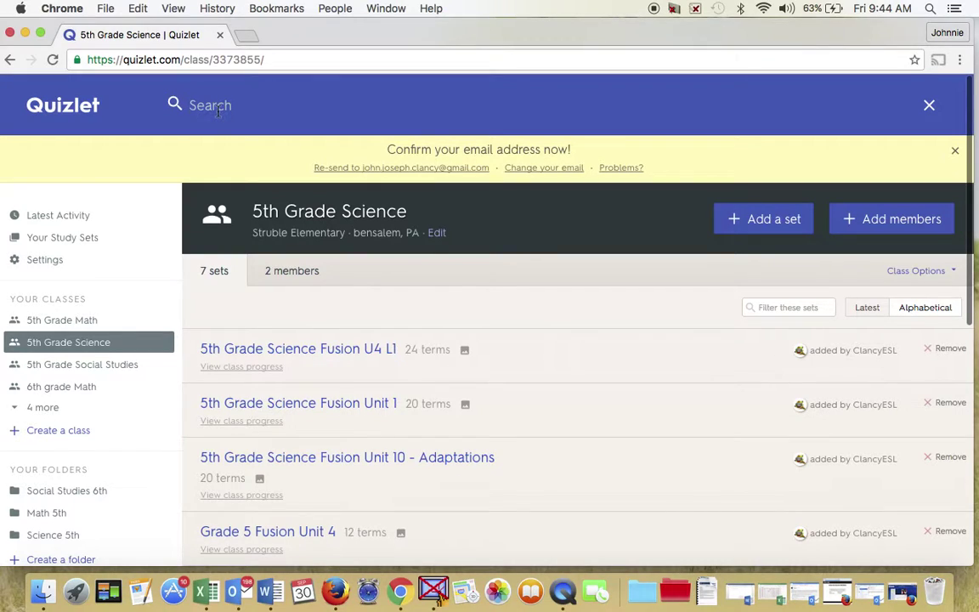
type("science fusion")
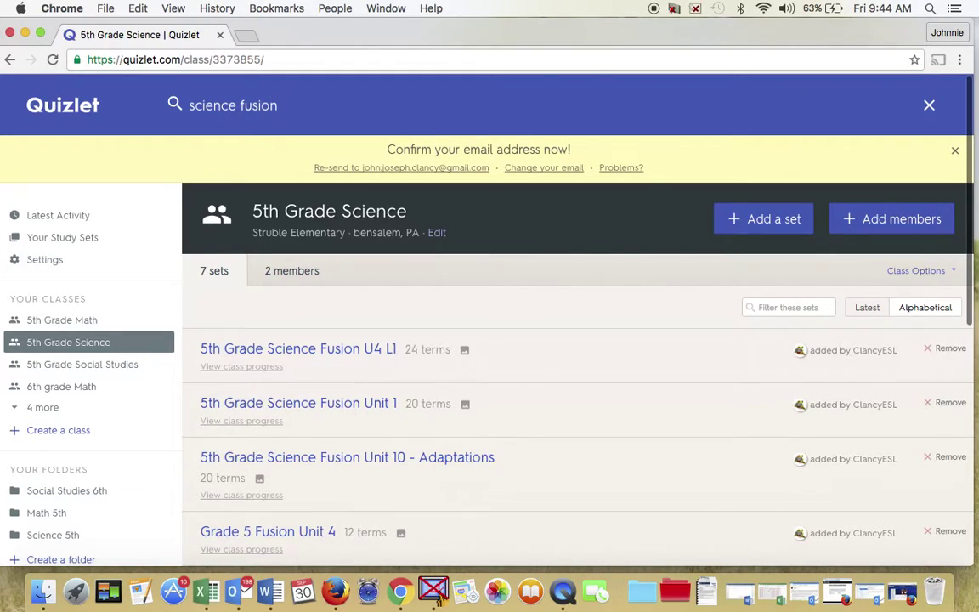
type(" grade 5 chapter")
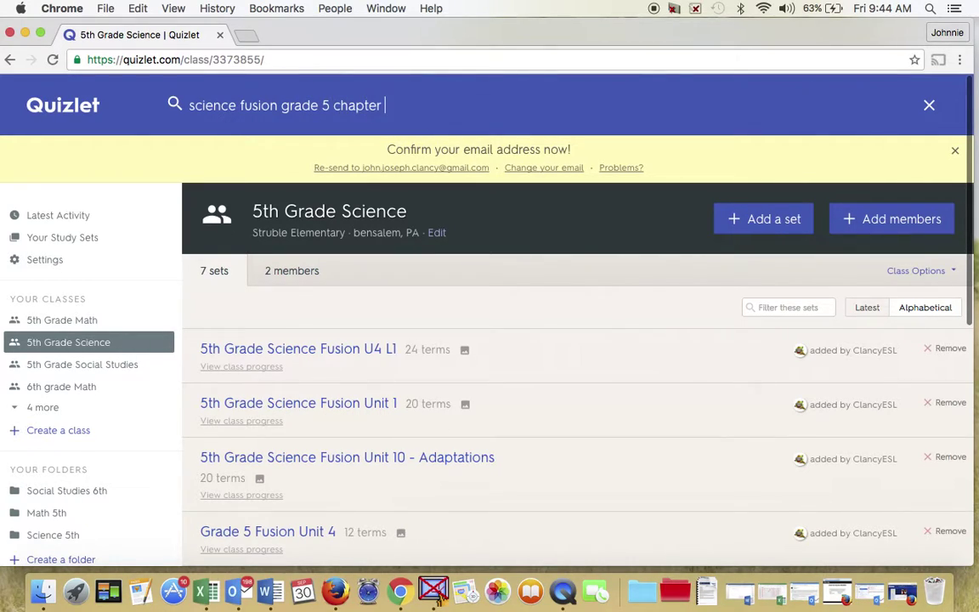
type(" 7")
key("Return")
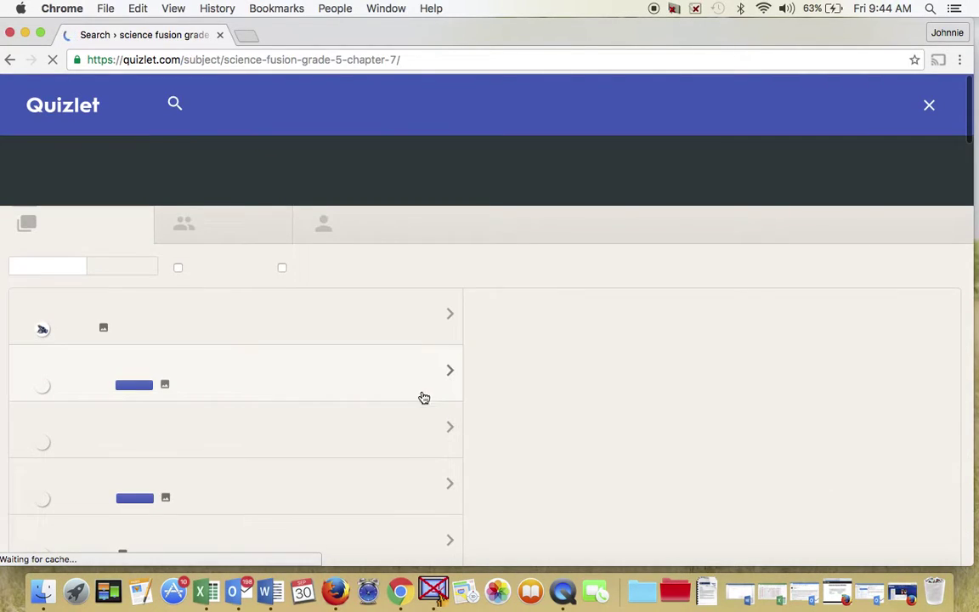
Browse the study set results and restrict them to image sets only
scroll(301, 427, "down", 2)
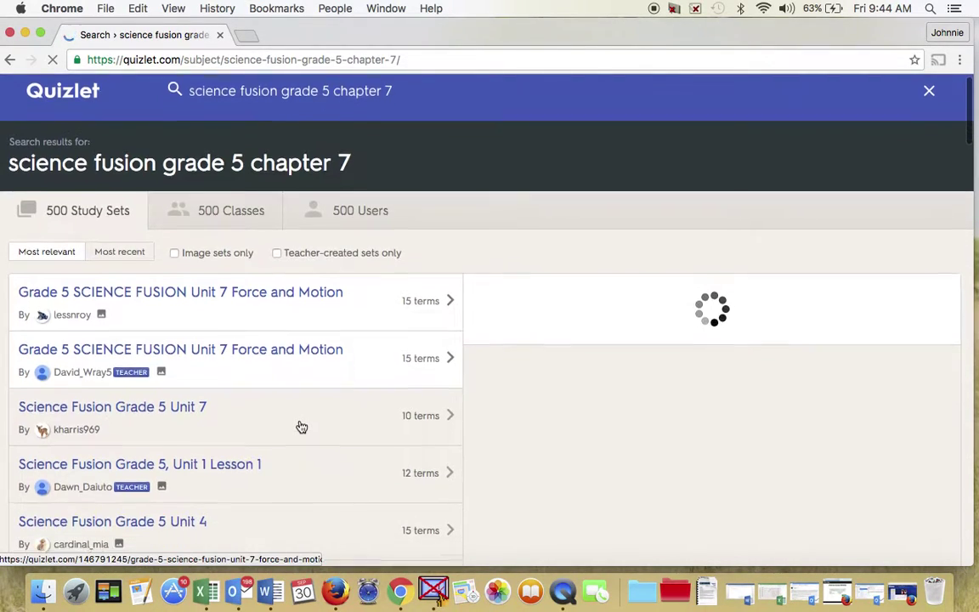
scroll(302, 427, "down", 5)
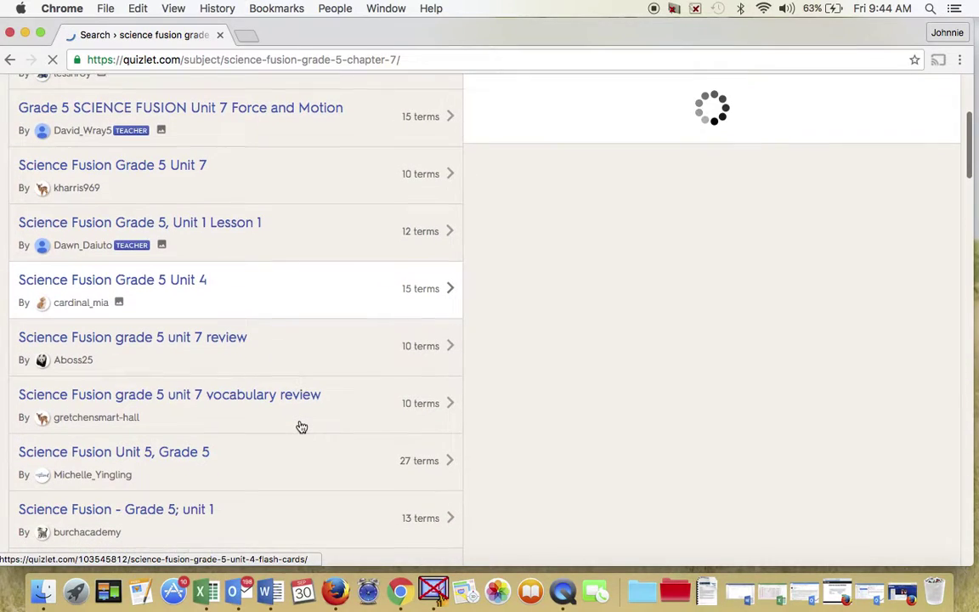
scroll(302, 427, "up", 7)
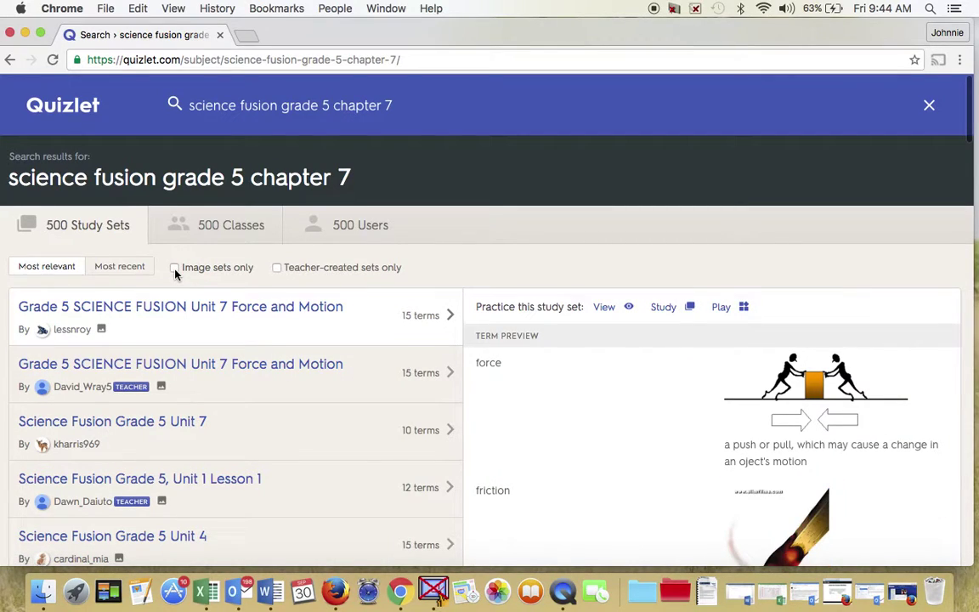
left_click(174, 268)
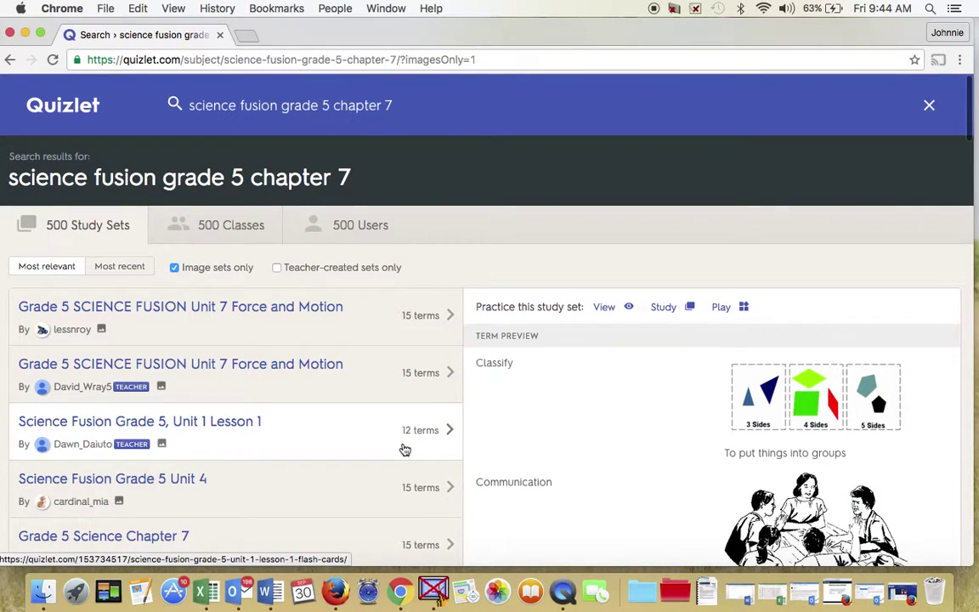
scroll(406, 451, "down", 2)
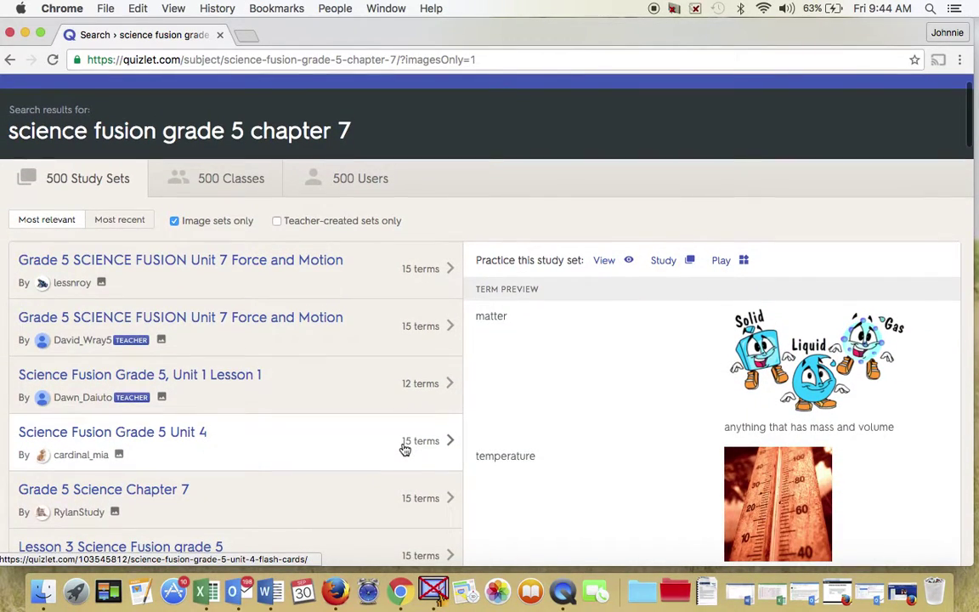
Compare the term previews of the image-based study sets in the search results
scroll(483, 451, "down", 1)
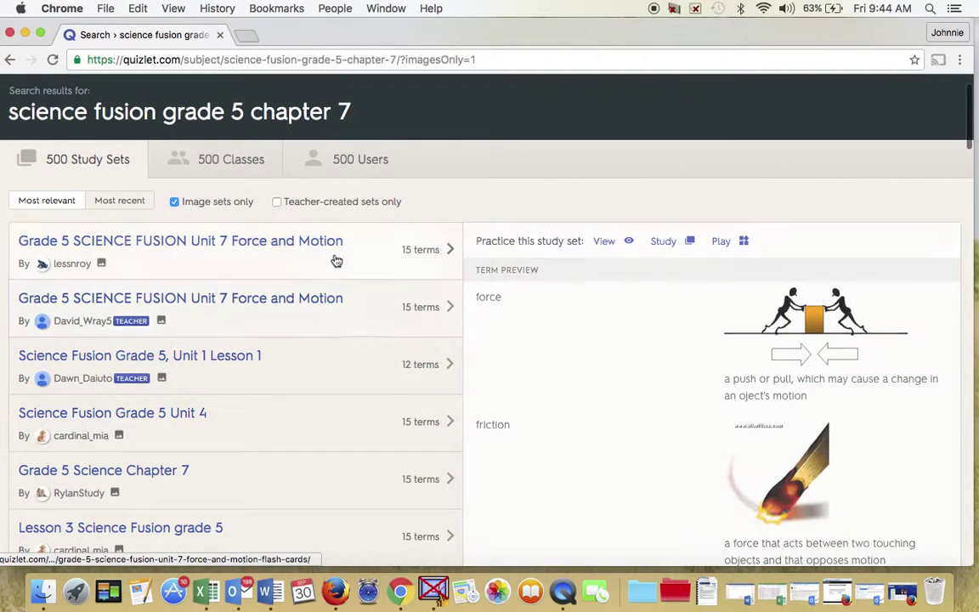
scroll(336, 261, "down", 2)
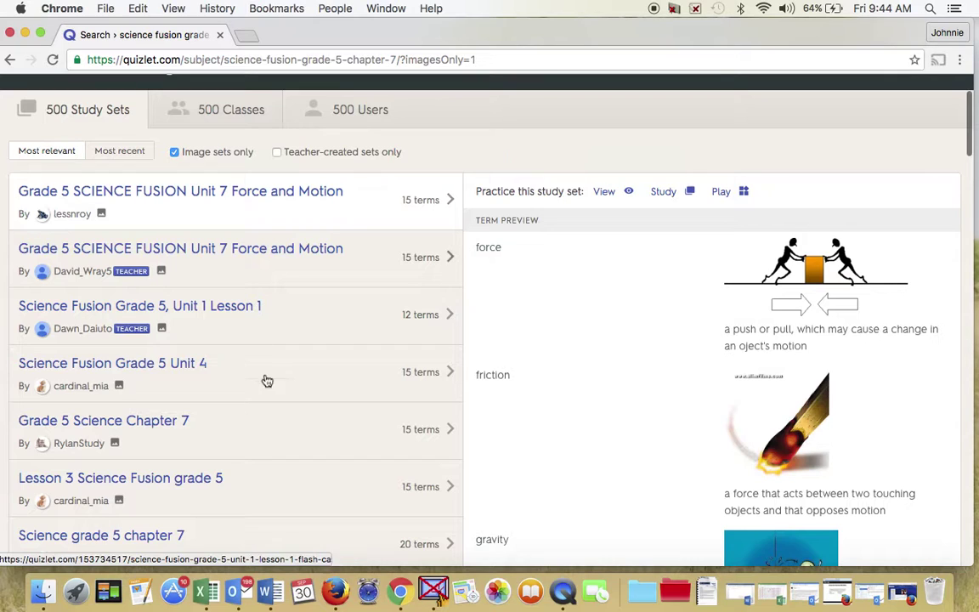
scroll(291, 405, "down", 2)
scroll(292, 404, "up", 2)
scroll(292, 404, "up", 2)
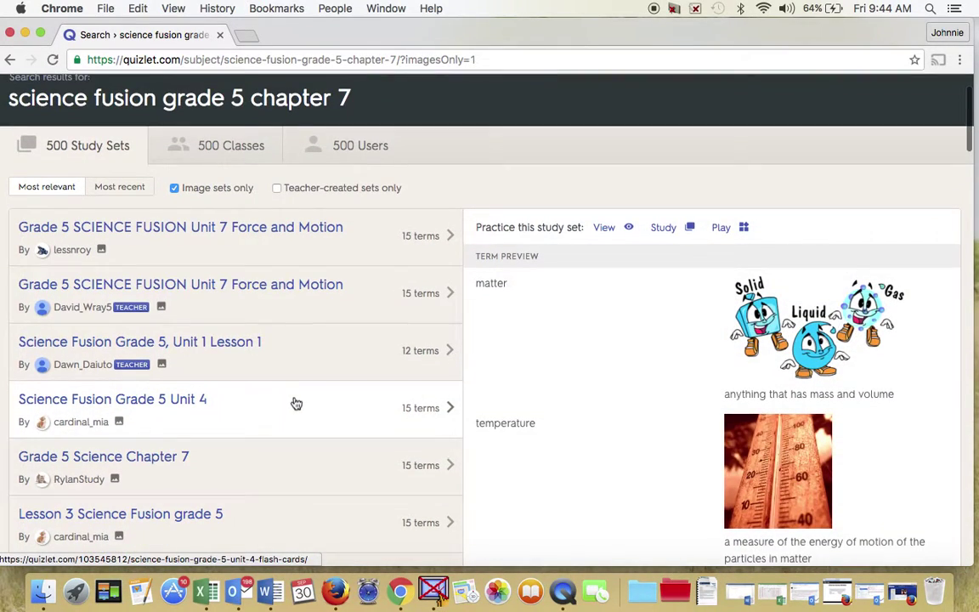
scroll(303, 343, "down", 1)
scroll(303, 344, "down", 2)
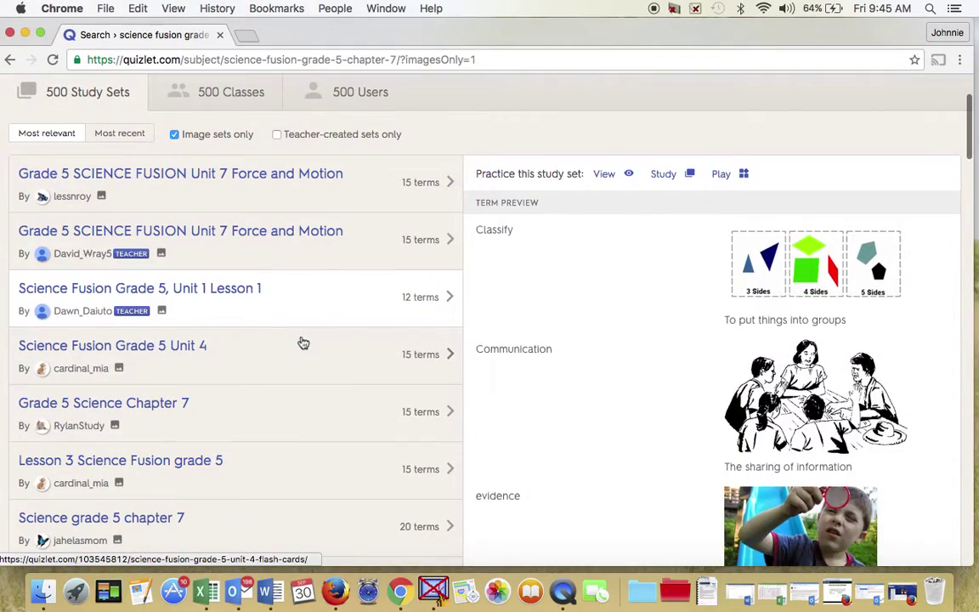
scroll(278, 413, "down", 4)
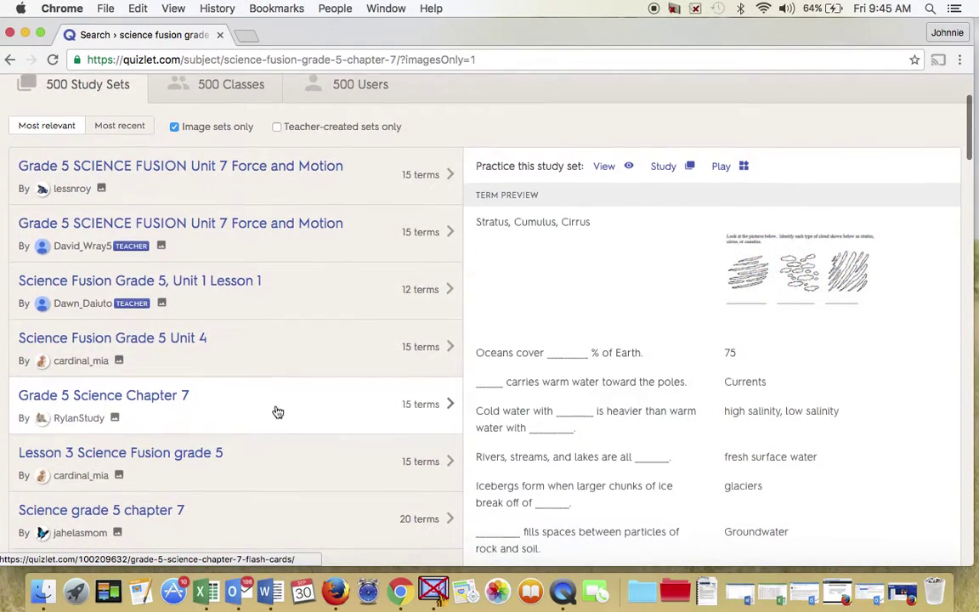
scroll(334, 378, "down", 5)
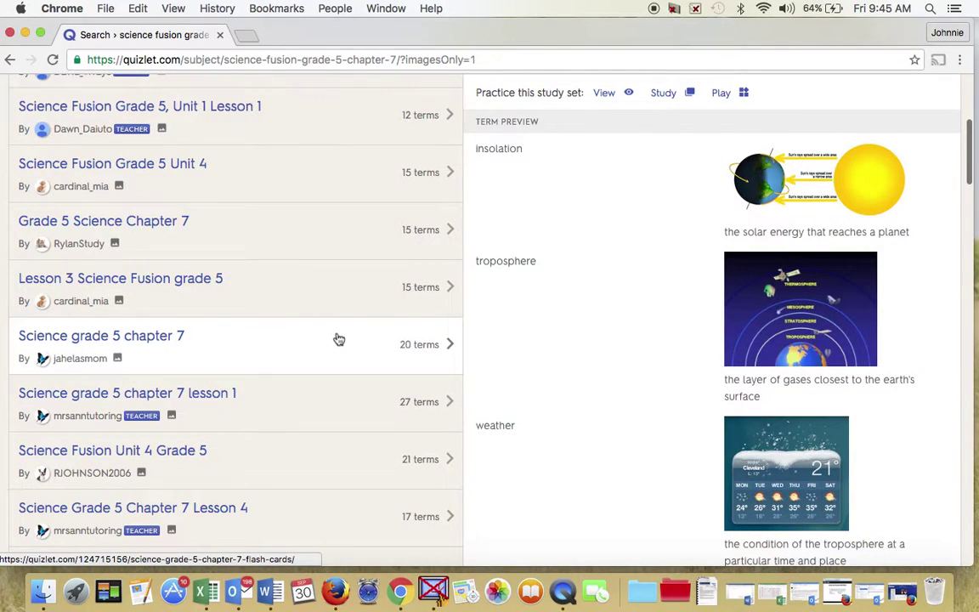
scroll(339, 340, "up", 6)
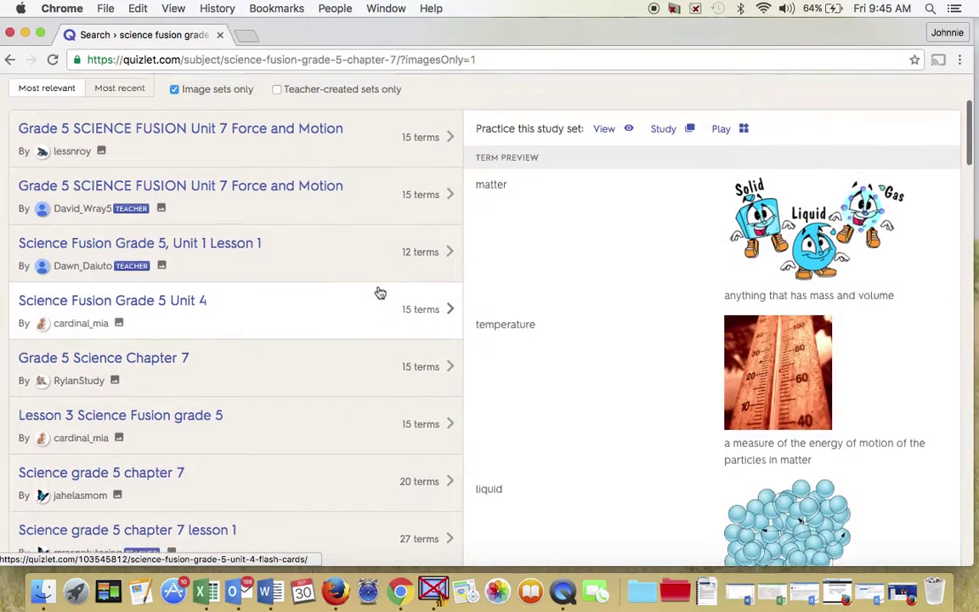
scroll(379, 290, "up", 8)
scroll(306, 315, "down", 2)
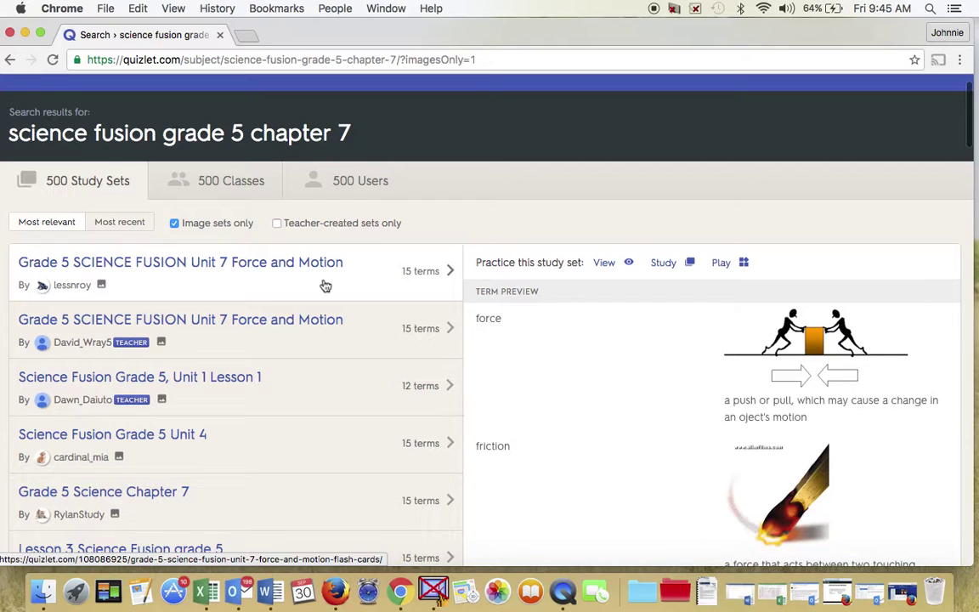
Open the first "Grade 5 SCIENCE FUSION Unit 7 Force and Motion" study set and look through its terms, definitions and images
left_click(326, 286)
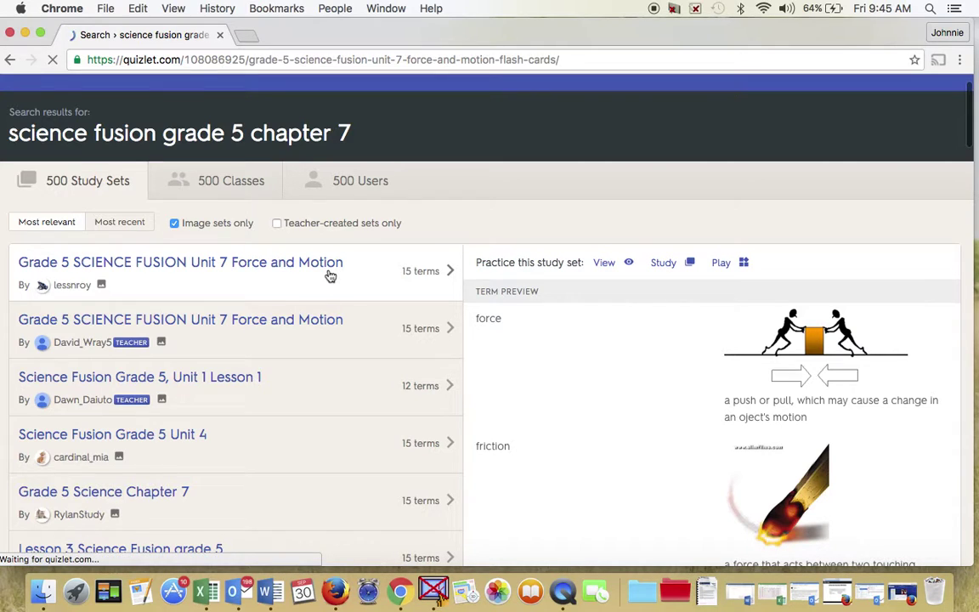
scroll(685, 437, "down", 10)
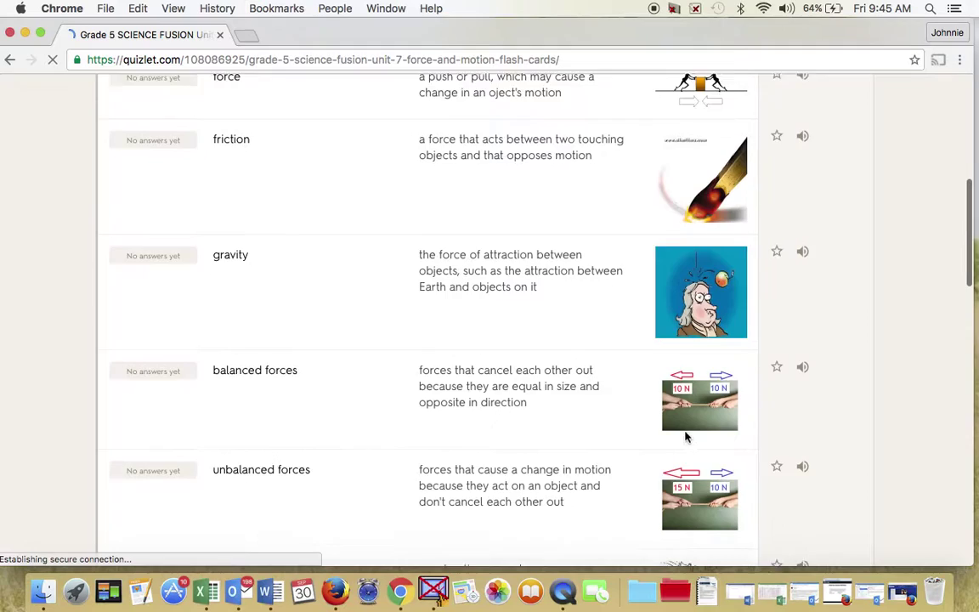
scroll(685, 437, "down", 2)
key("ctrl+Up")
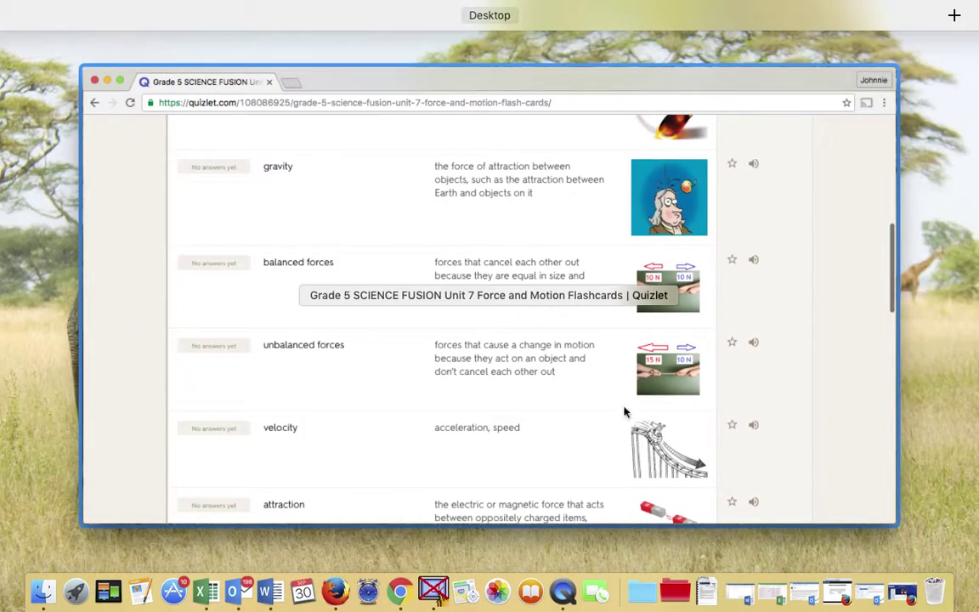
left_click(394, 386)
scroll(210, 245, "down", 4)
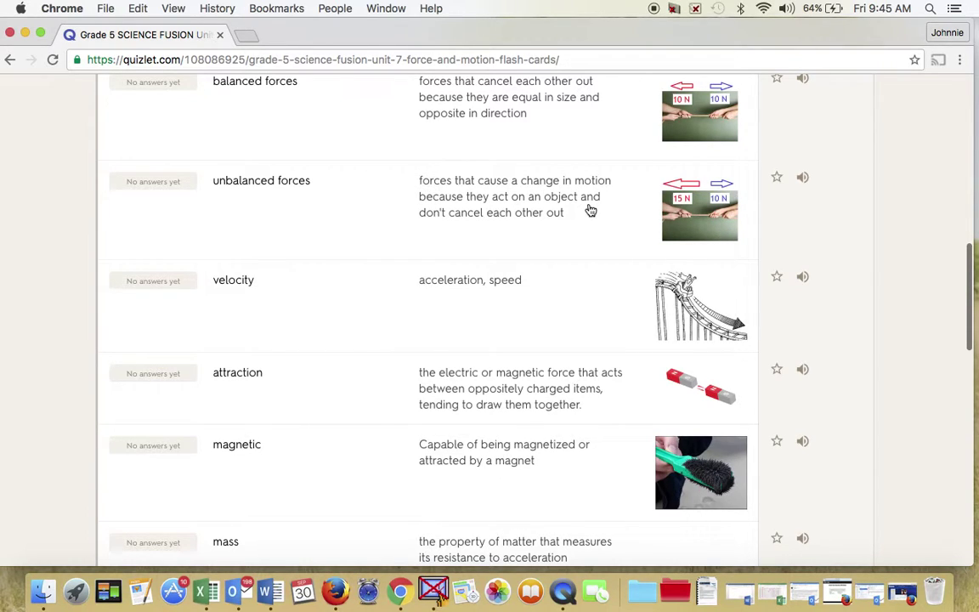
scroll(590, 210, "up", 1)
scroll(589, 208, "up", 10)
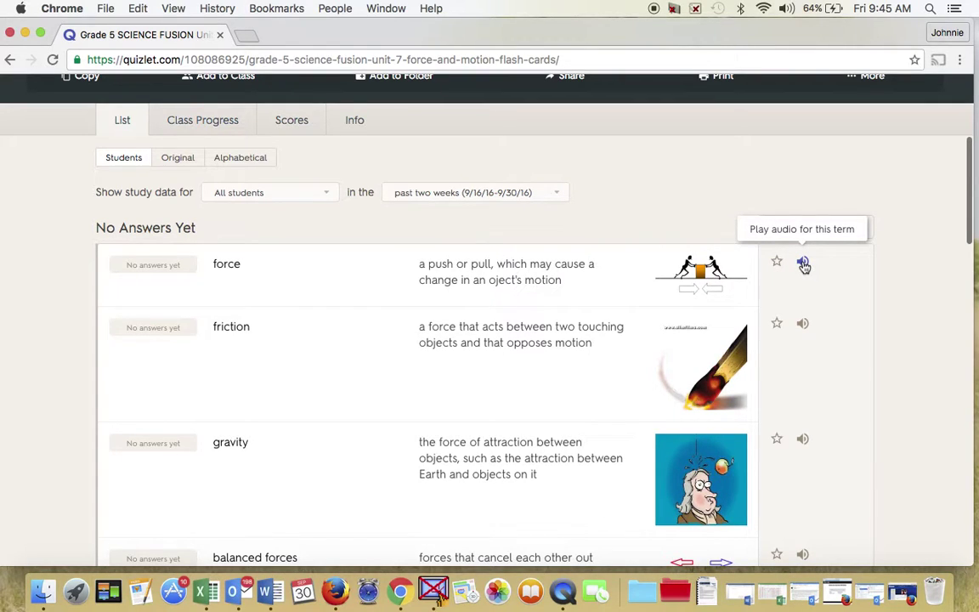
scroll(599, 356, "down", 14)
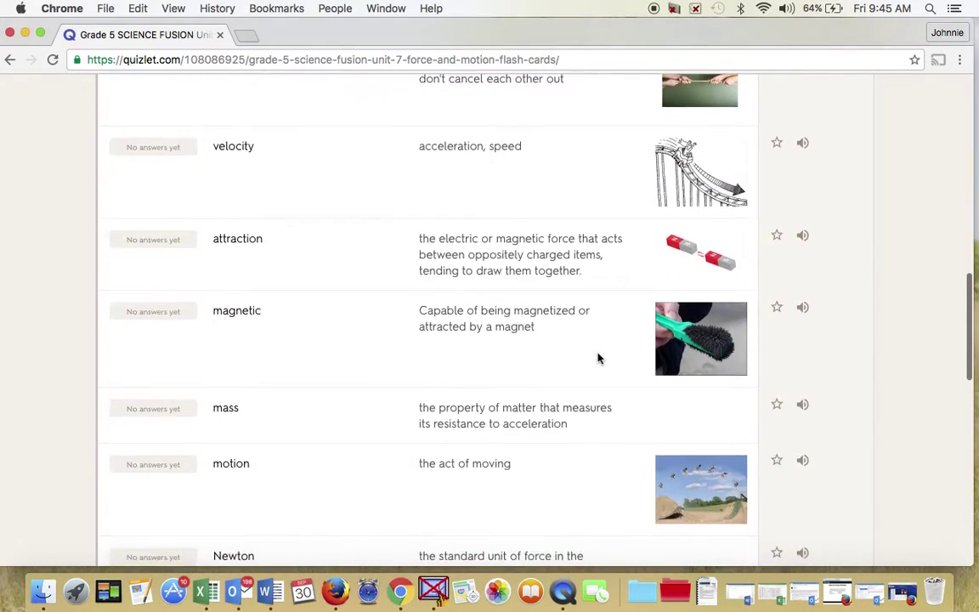
Play the audio for the term "force" and review the set's term list and its study and play options
scroll(598, 358, "up", 16)
left_click(804, 297)
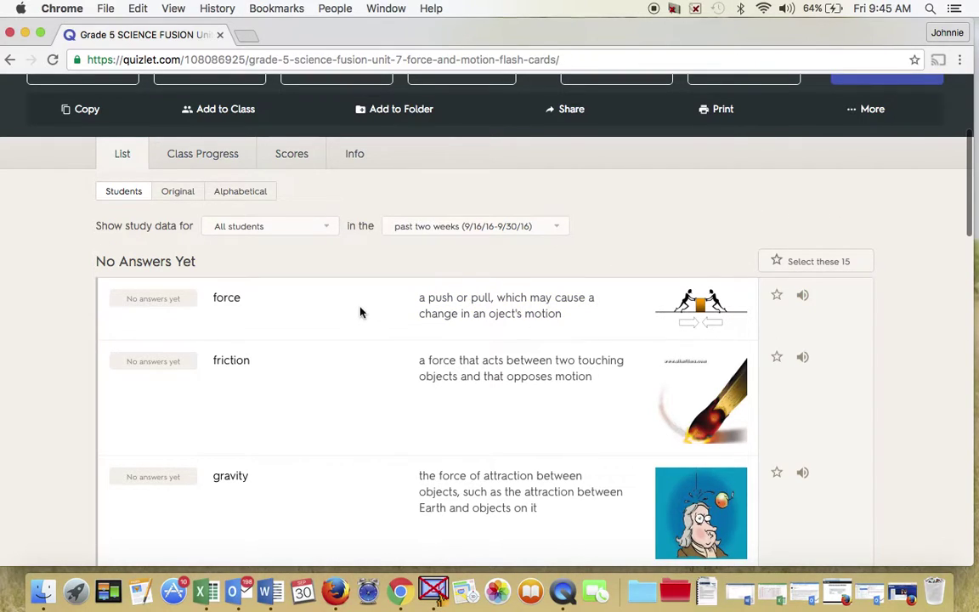
scroll(360, 311, "up", 1)
scroll(354, 282, "up", 2)
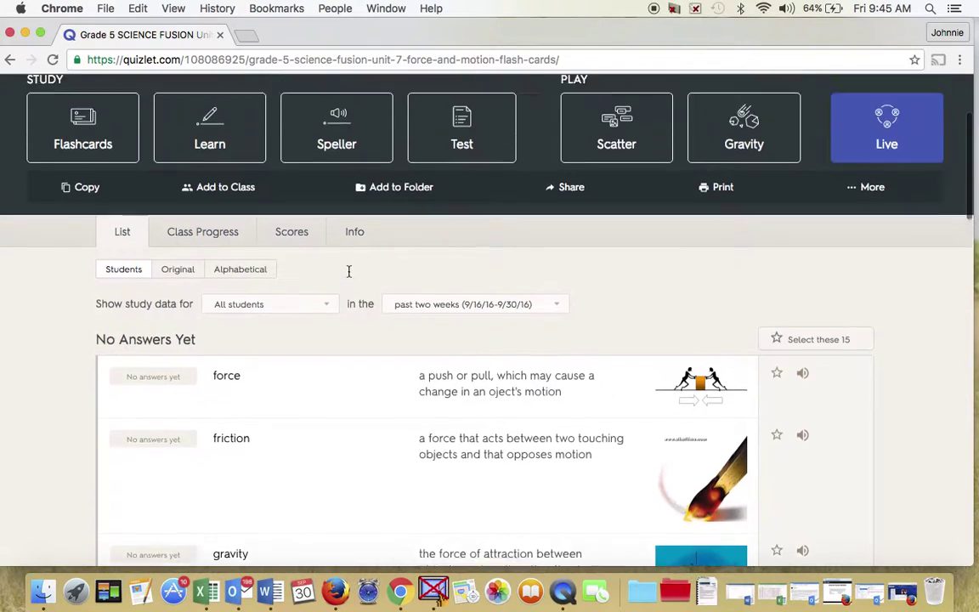
scroll(349, 276, "down", 5)
scroll(349, 276, "down", 5)
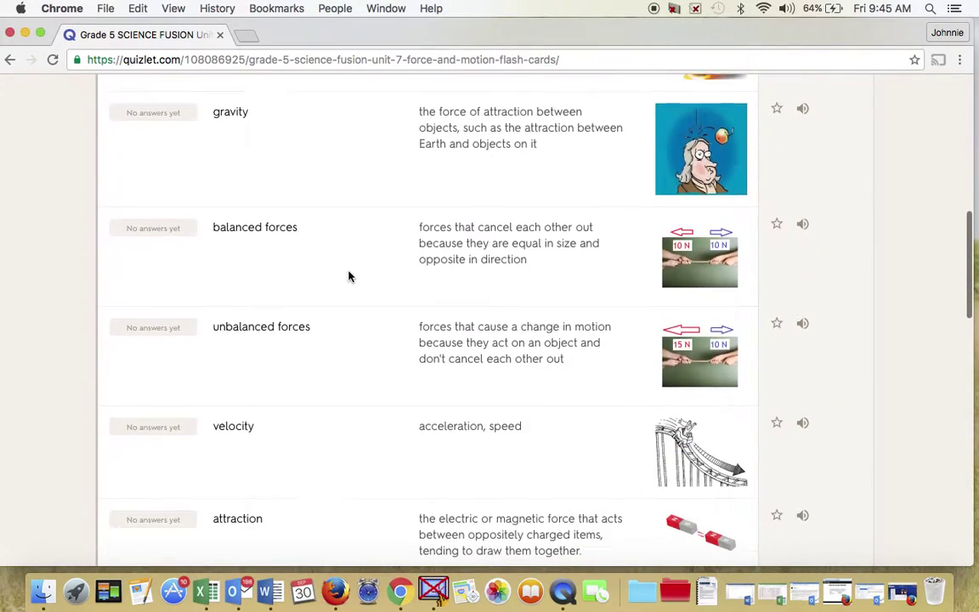
scroll(348, 276, "up", 10)
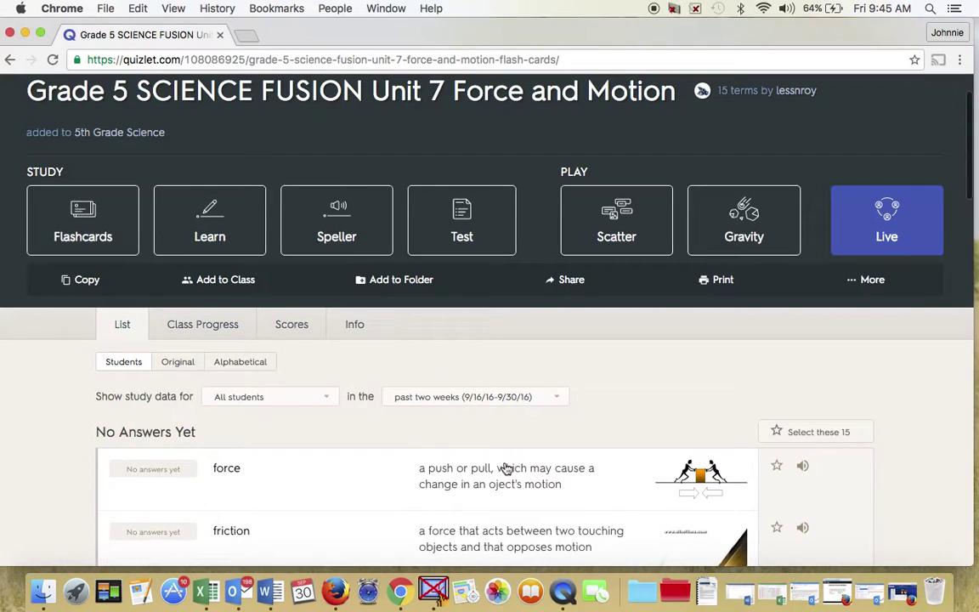
scroll(508, 466, "down", 1)
Try the Flashcards mode on the first two cards, flipping each one over and back and playing the first card's audio
left_click(57, 185)
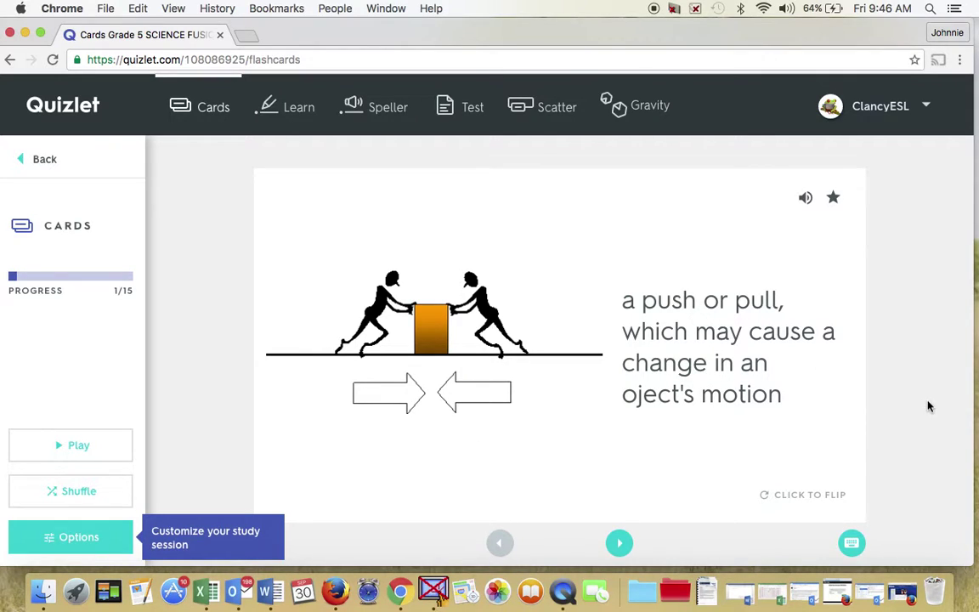
left_click(808, 498)
left_click(808, 498)
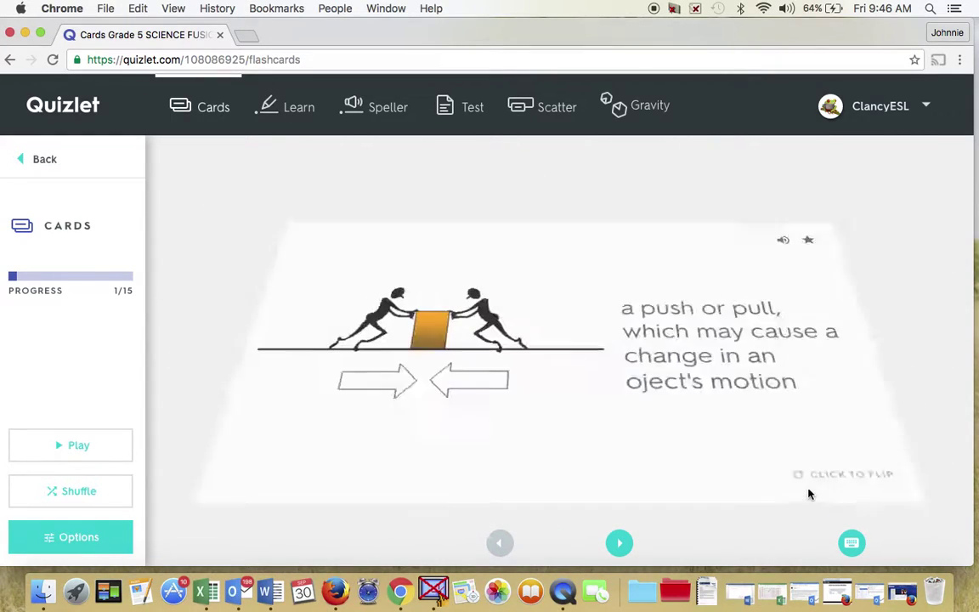
left_click(806, 199)
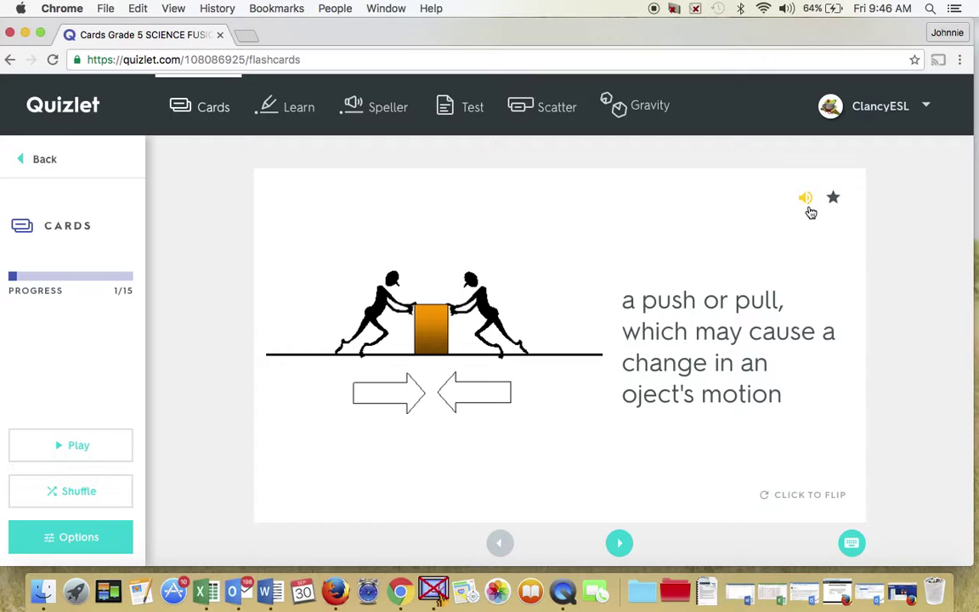
left_click(620, 542)
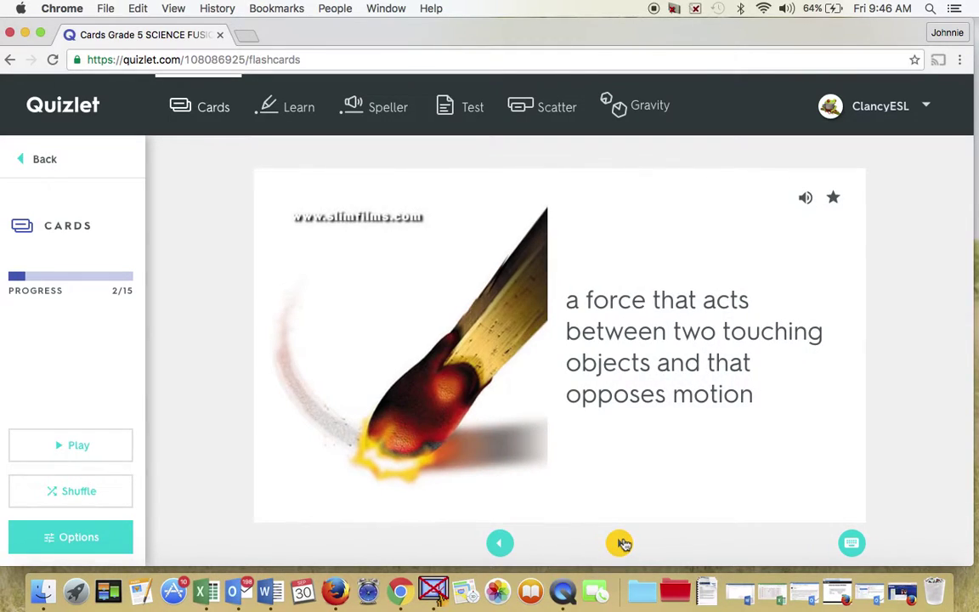
left_click(823, 508)
left_click(809, 486)
Open Learn mode, mark the first question as not known, and examine the correct answer and progress counters
left_click(271, 107)
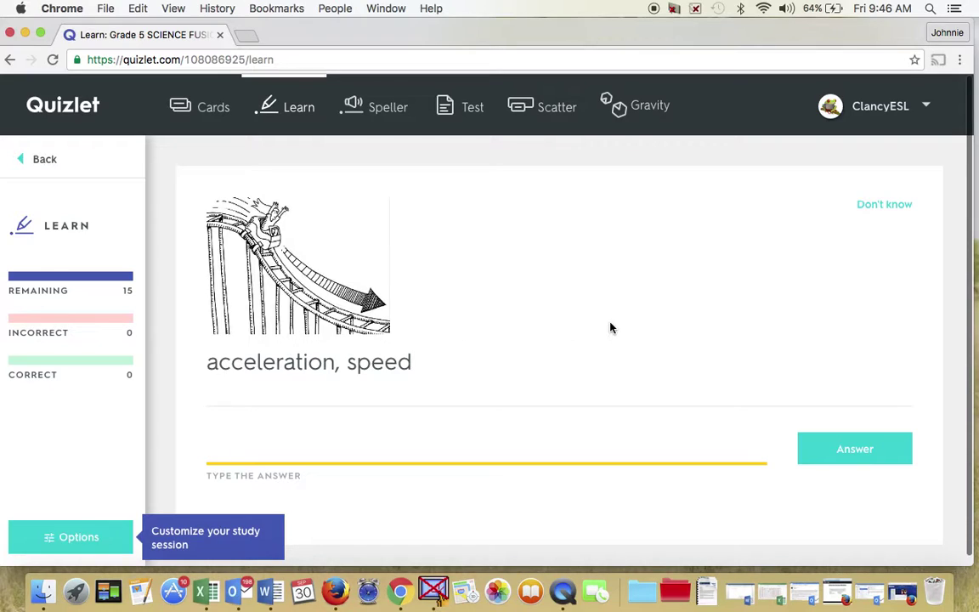
left_click(901, 212)
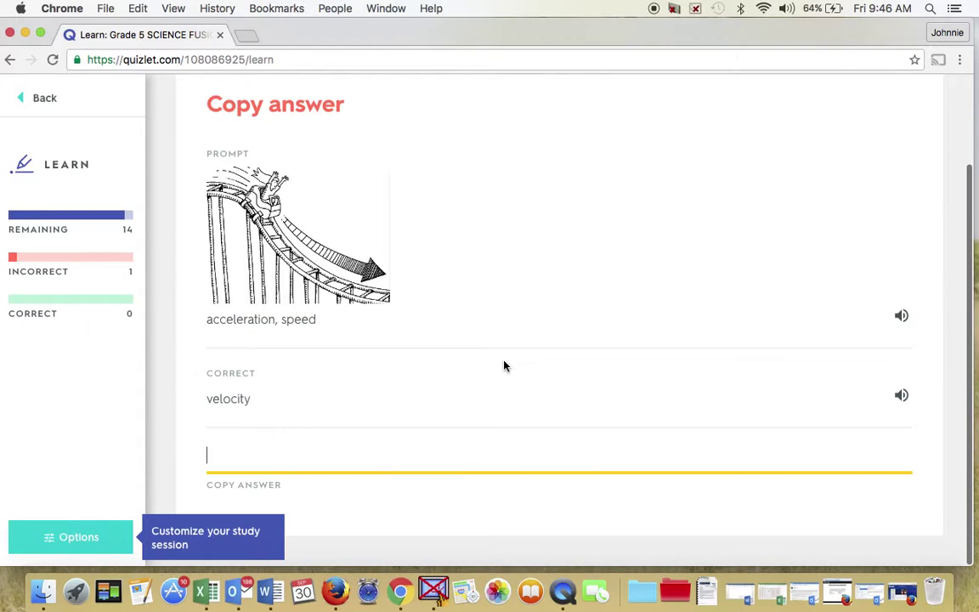
scroll(504, 366, "up", 2)
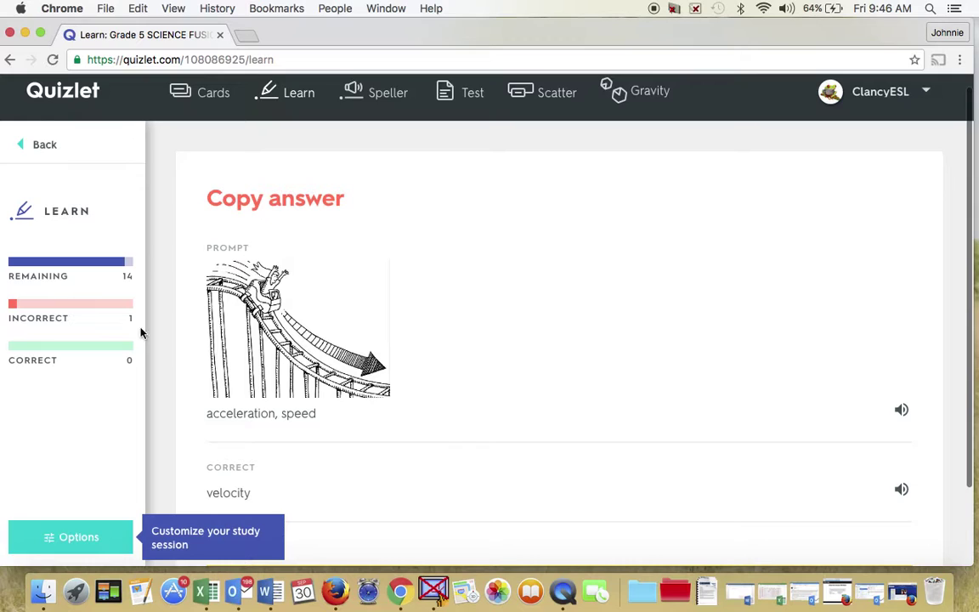
scroll(196, 367, "up", 1)
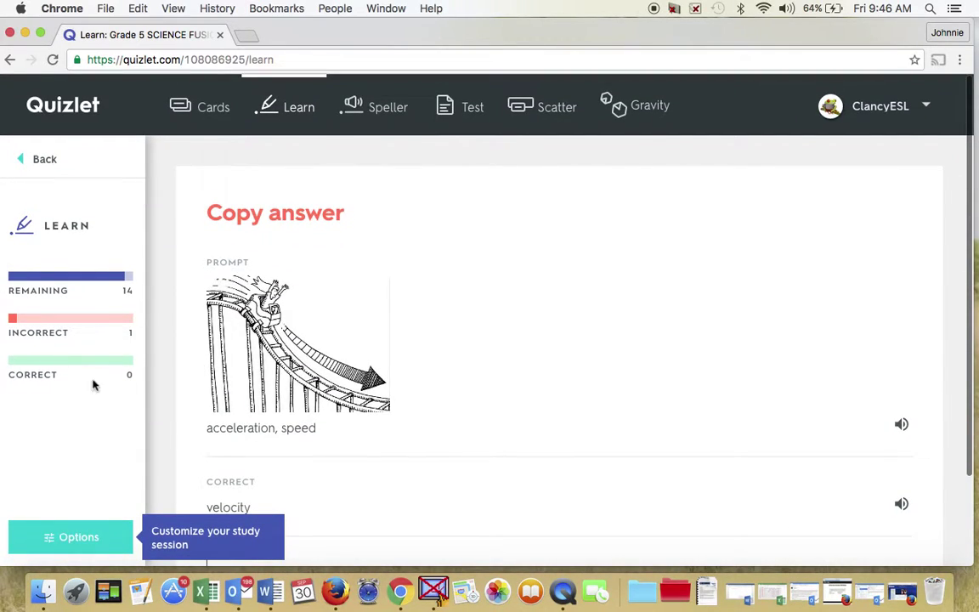
Preview the set's Speller, Test and Scatter modes, starting a round of the Scatter game
left_click(399, 109)
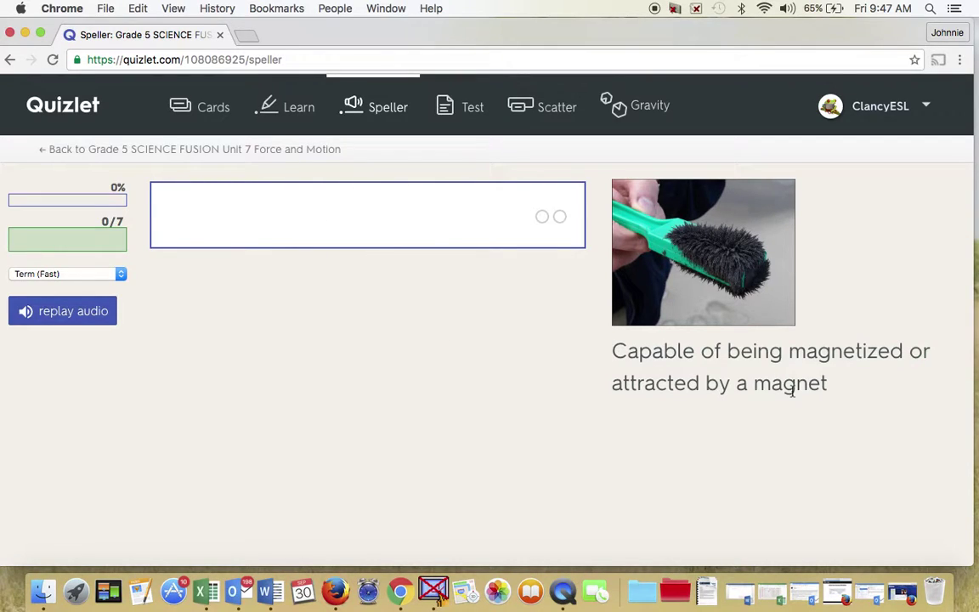
left_click(448, 108)
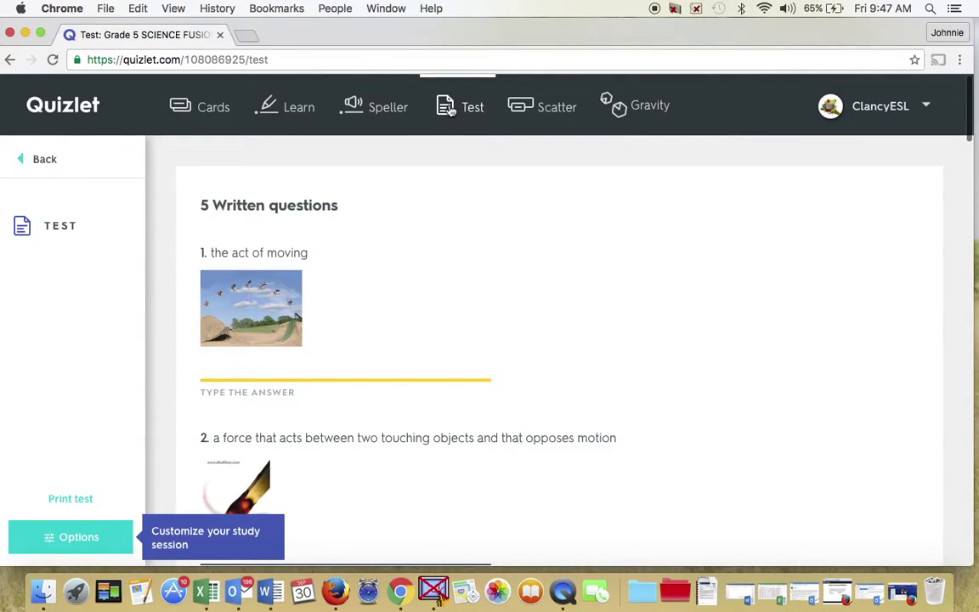
left_click(539, 105)
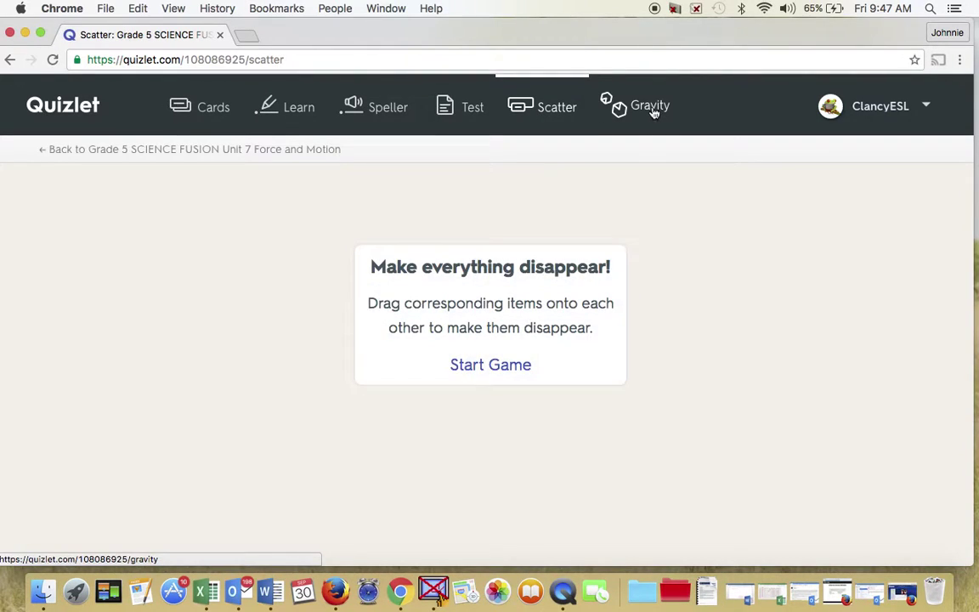
left_click(506, 380)
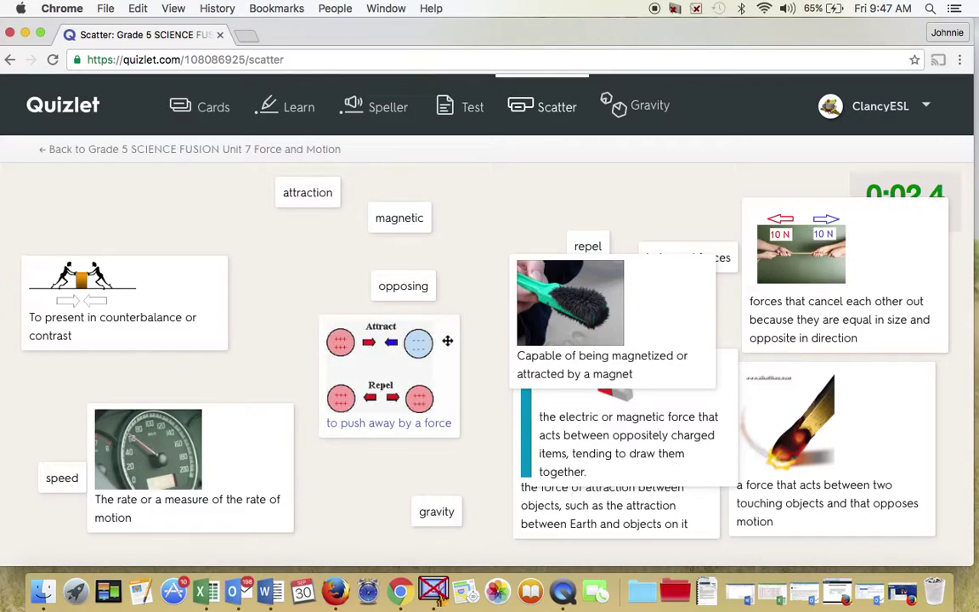
Start a Gravity game with Medium difficulty and Term as the starting side
left_click(643, 114)
left_click(531, 429)
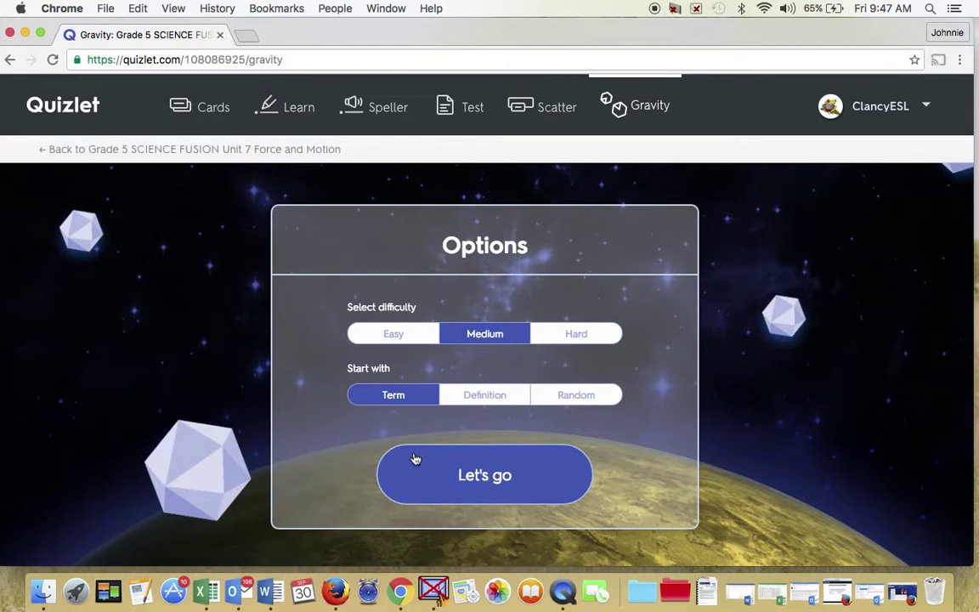
left_click(415, 459)
left_click(430, 410)
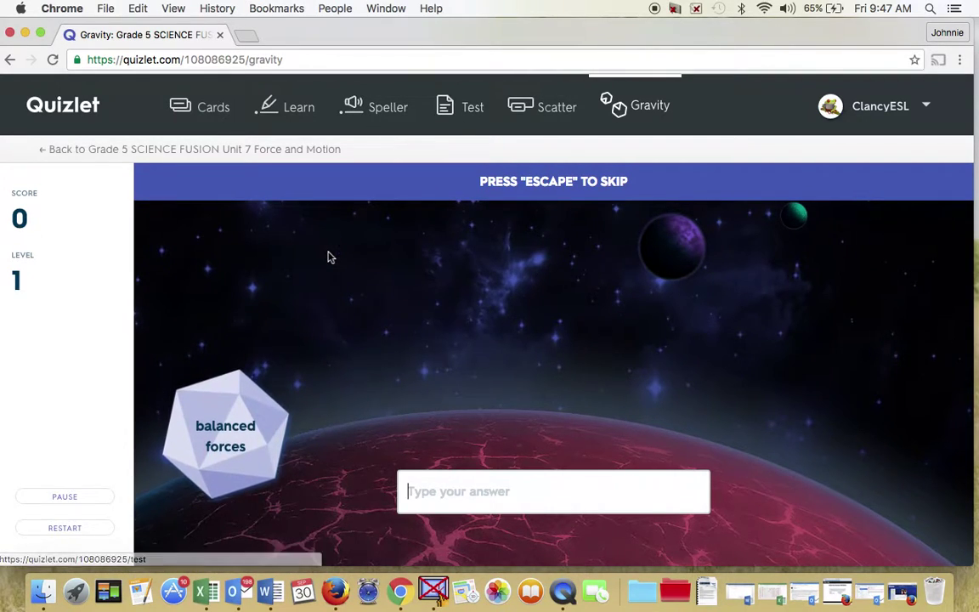
Leave the Gravity game for the home page, view the form for creating a new class, and close it without creating one
left_click(91, 108)
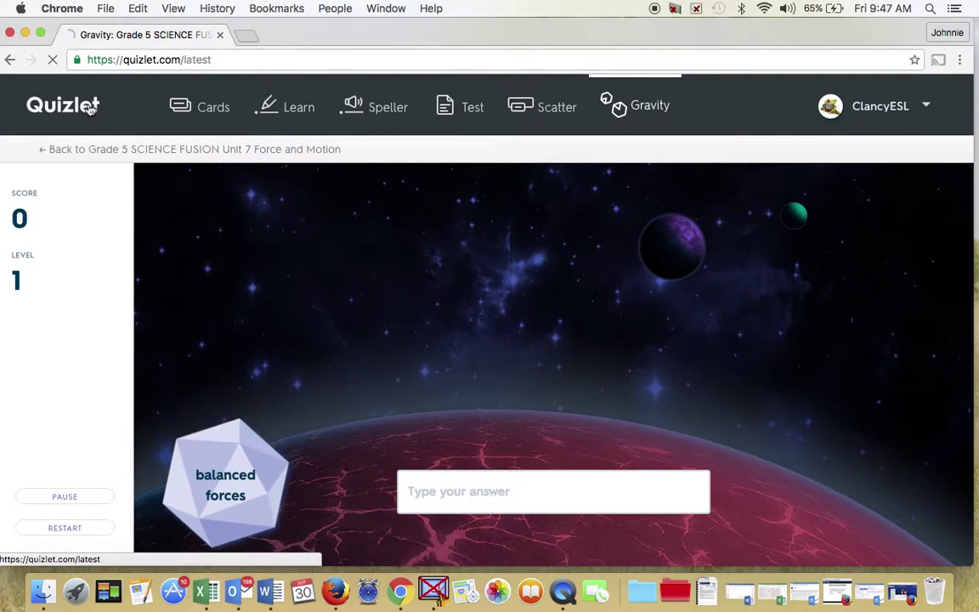
scroll(429, 356, "down", 2)
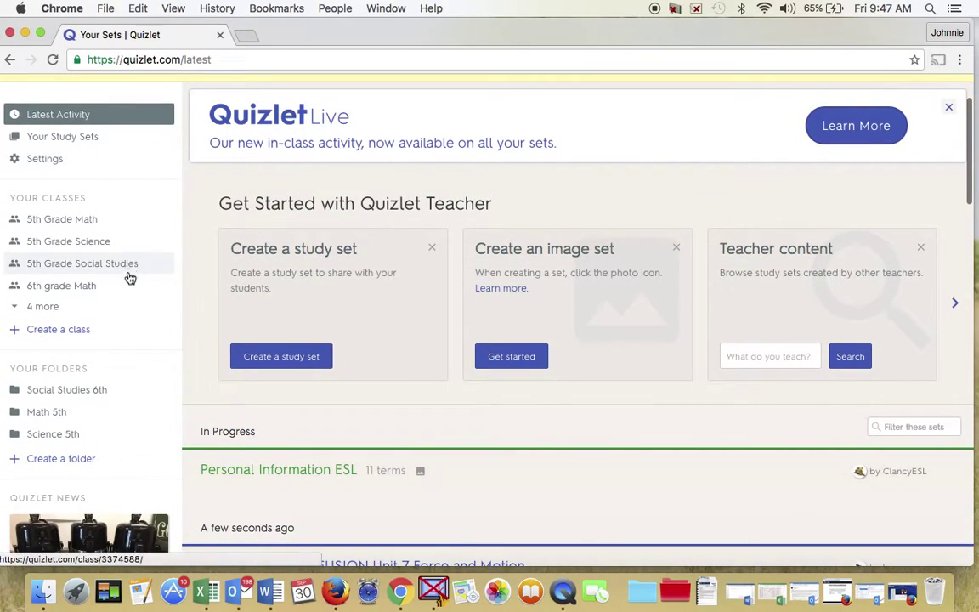
left_click(69, 331)
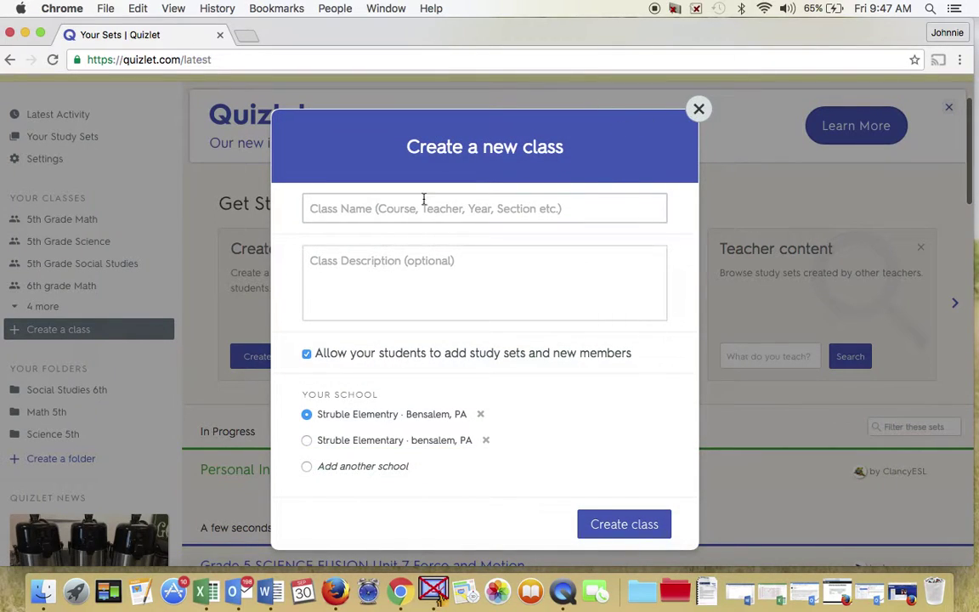
left_click(699, 108)
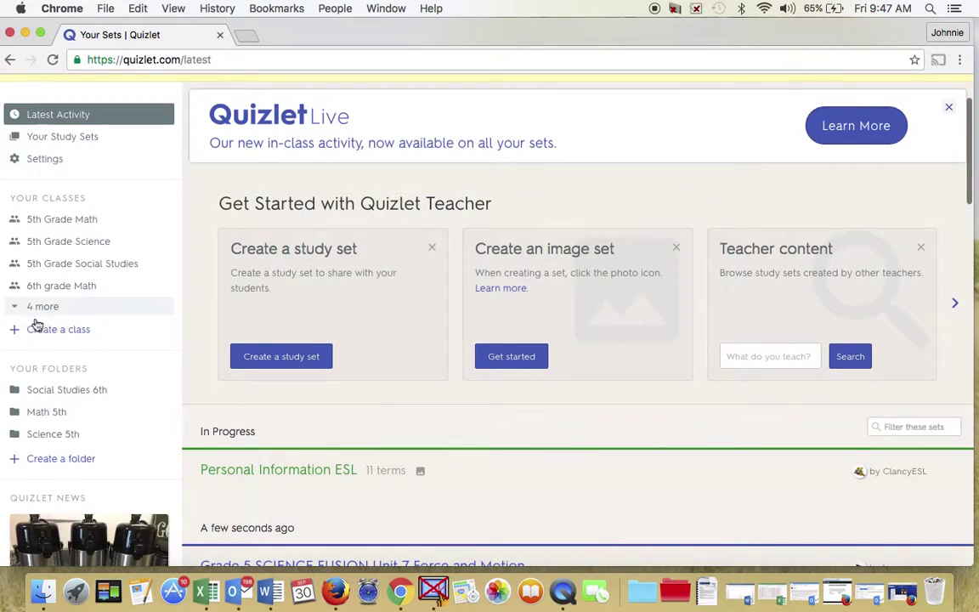
Expand the list of the teacher's classes and open the ESL Newcomer class
left_click(38, 307)
scroll(161, 319, "down", 1)
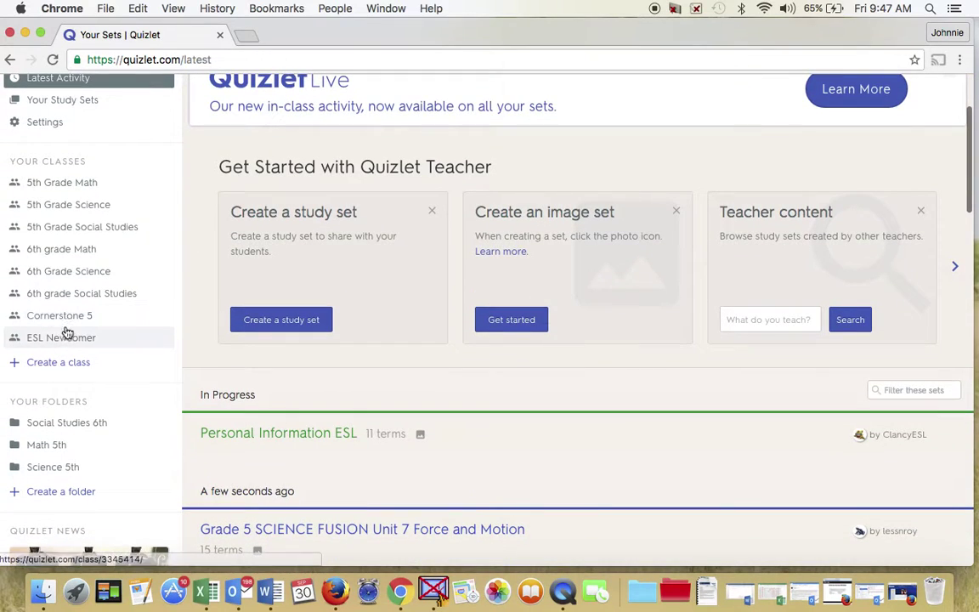
left_click(91, 338)
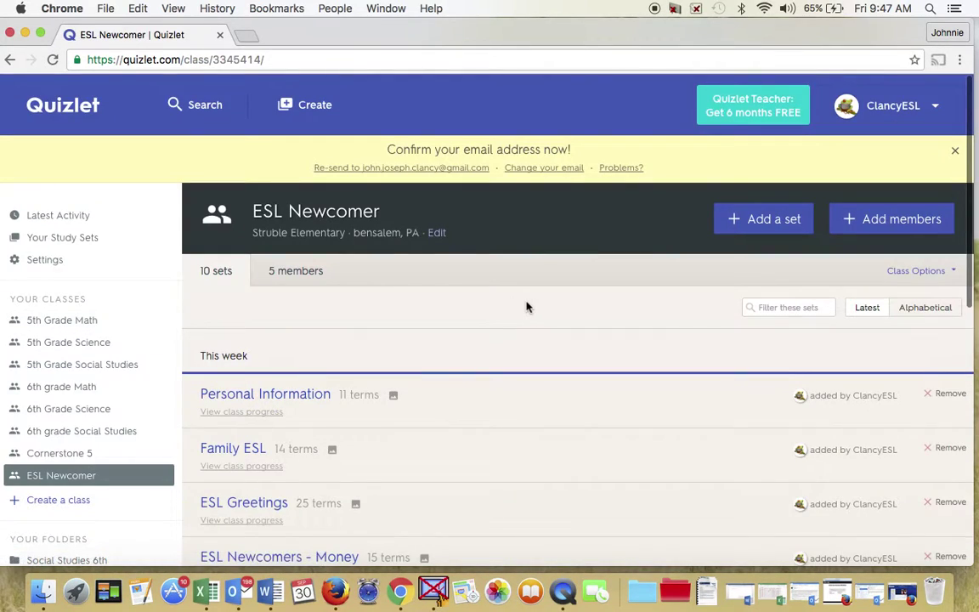
Examine the study sets listed in the ESL Newcomer class, from this week's sets through last week's
scroll(524, 306, "down", 5)
scroll(528, 308, "down", 8)
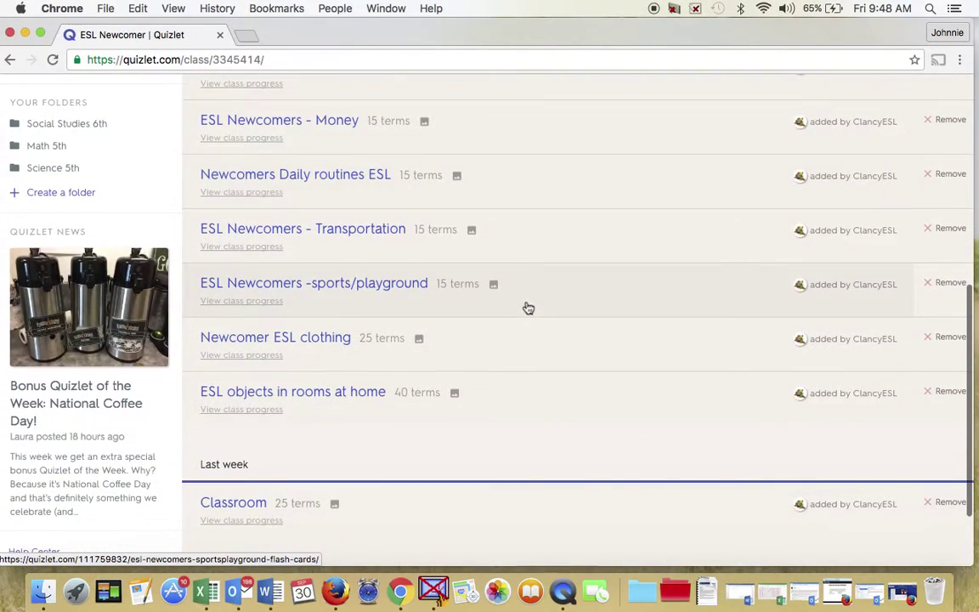
scroll(528, 308, "up", 6)
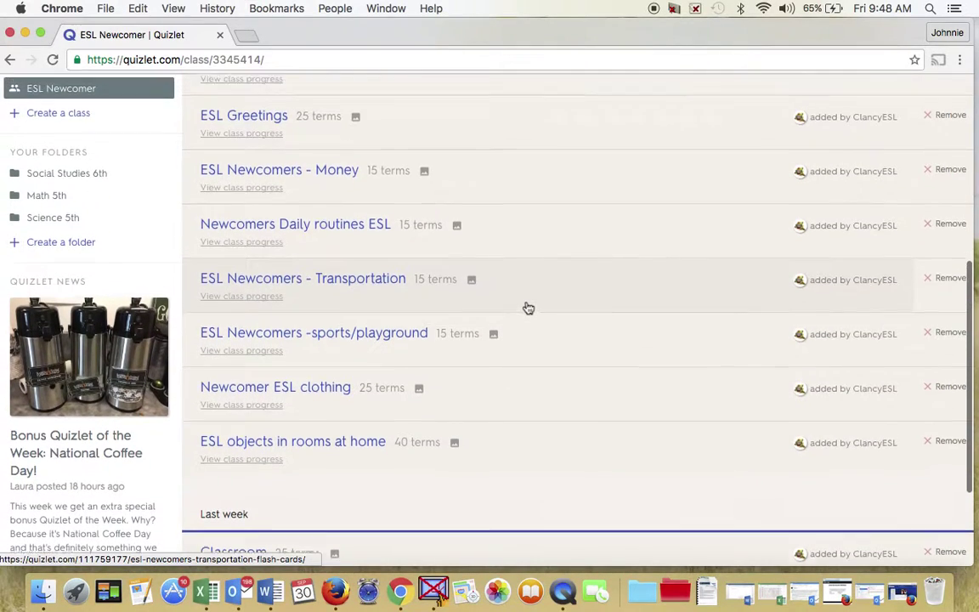
scroll(437, 279, "up", 2)
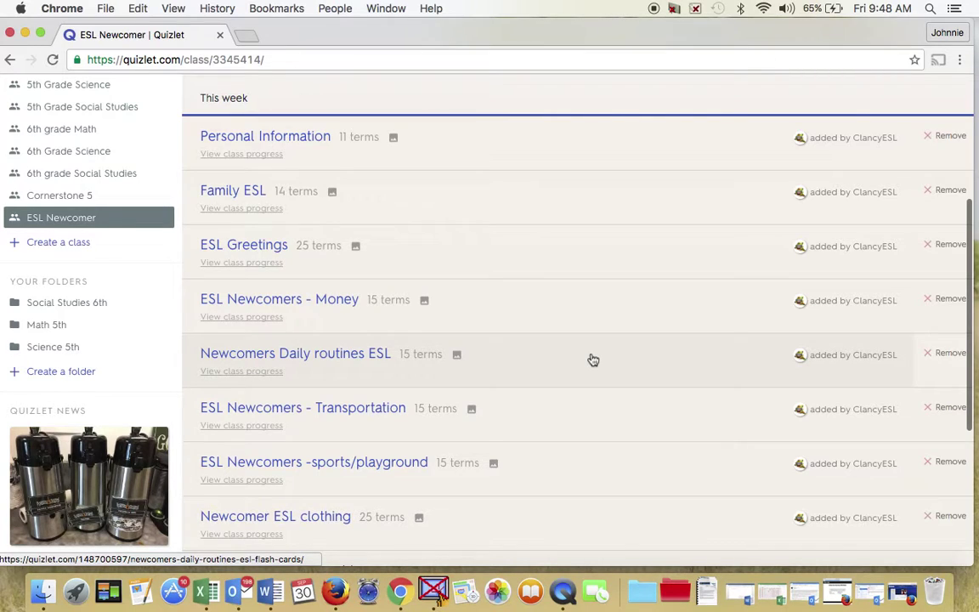
scroll(594, 360, "down", 3)
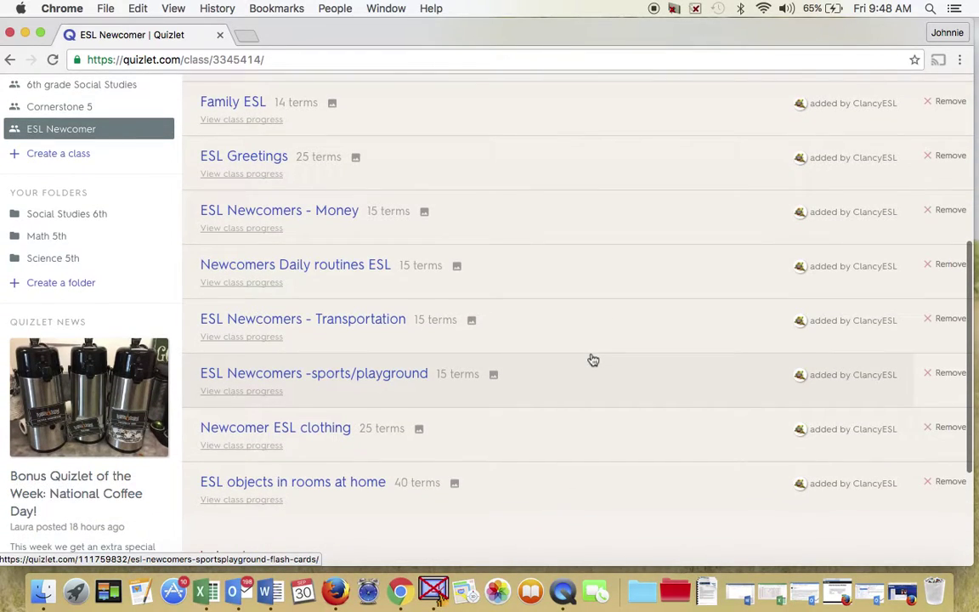
scroll(557, 360, "down", 2)
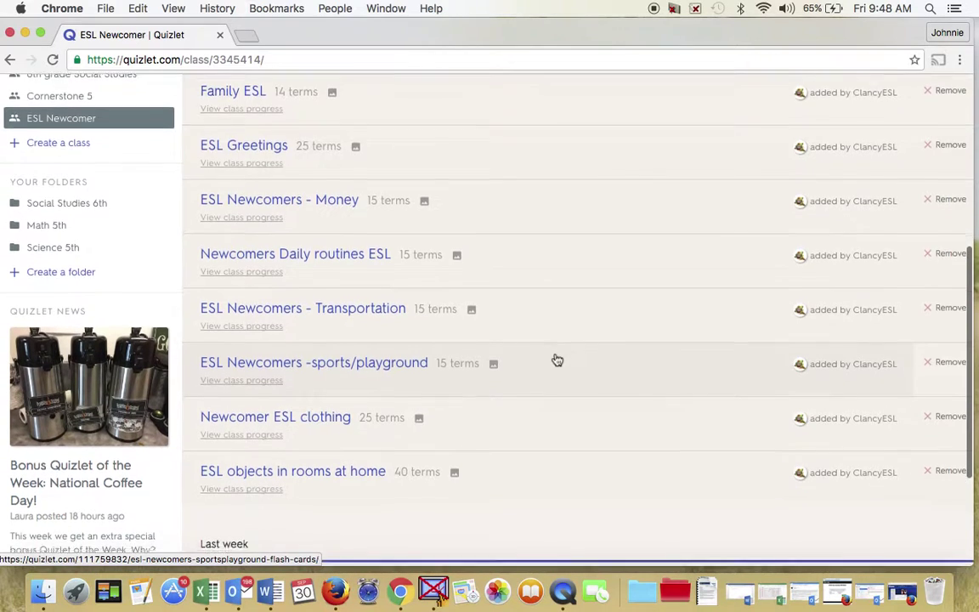
scroll(608, 438, "up", 3)
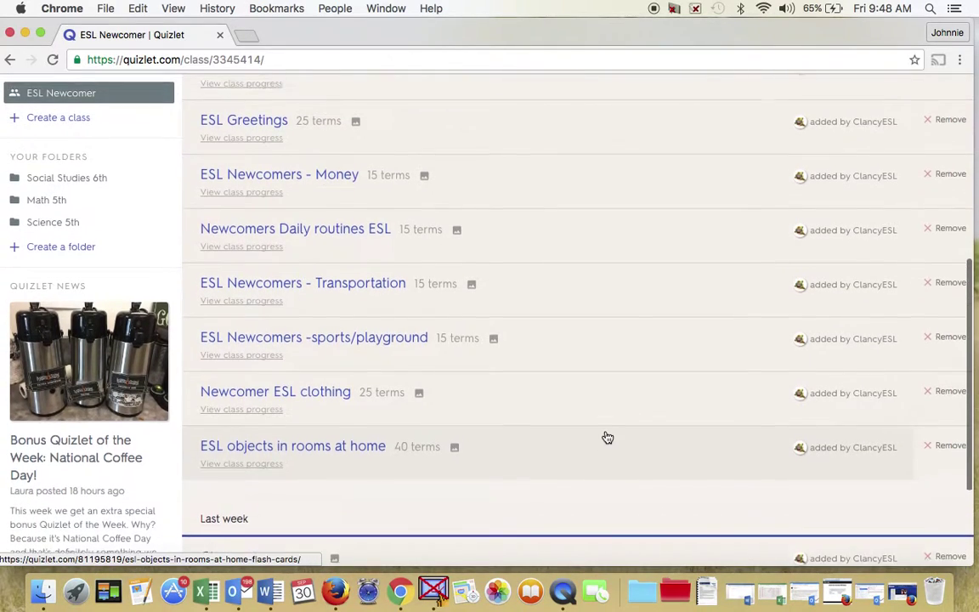
scroll(634, 379, "down", 1)
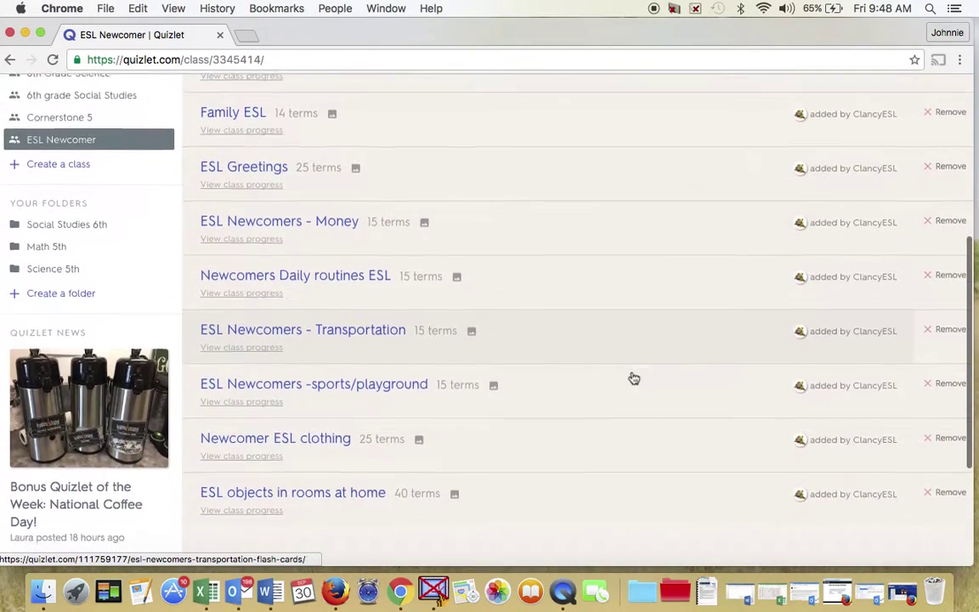
scroll(631, 378, "up", 3)
scroll(632, 374, "down", 3)
scroll(630, 360, "down", 1)
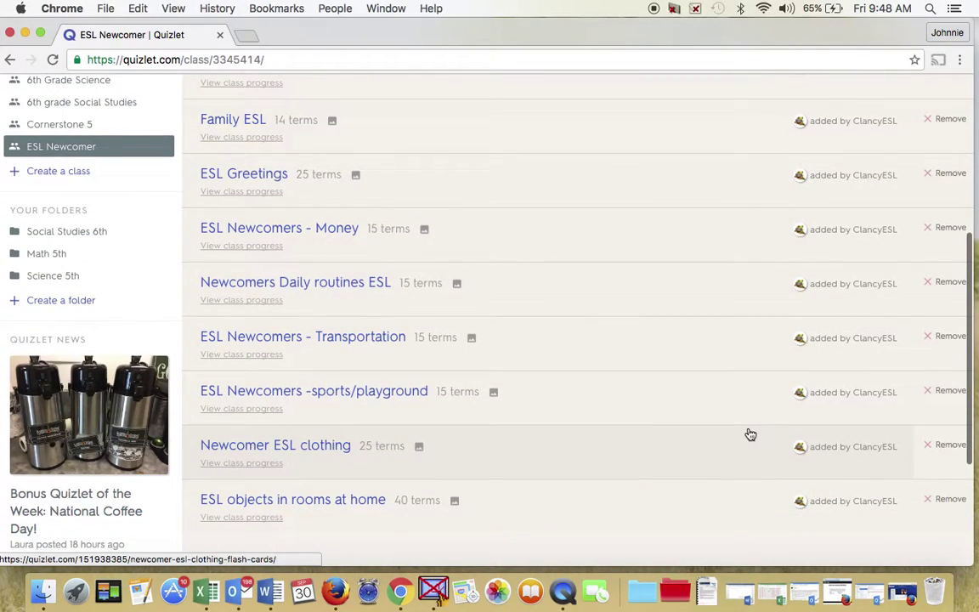
scroll(560, 434, "up", 5)
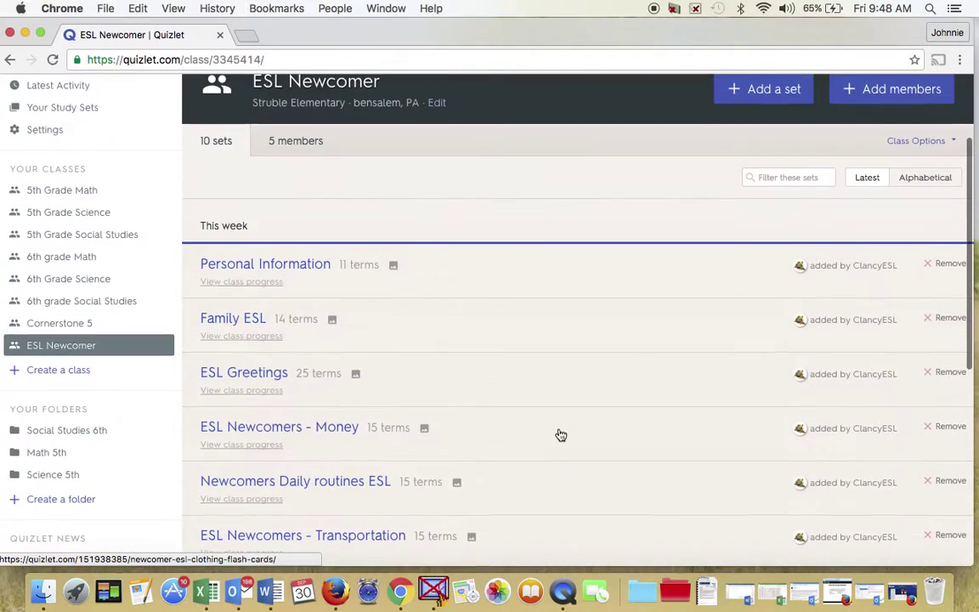
scroll(266, 361, "down", 2)
scroll(267, 361, "down", 1)
scroll(264, 360, "up", 5)
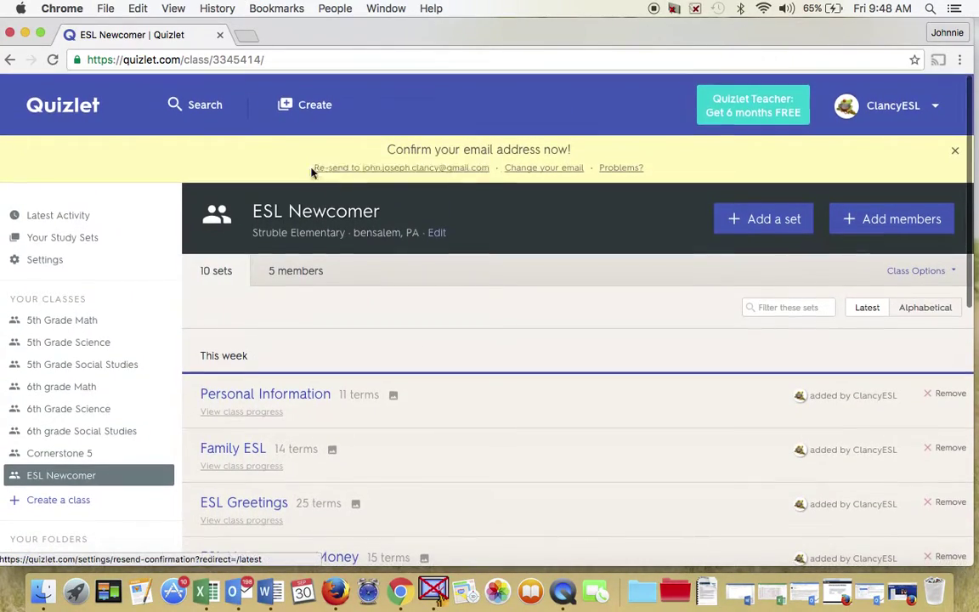
Search the site for the teacher's username followed by "bensalem"
left_click(201, 103)
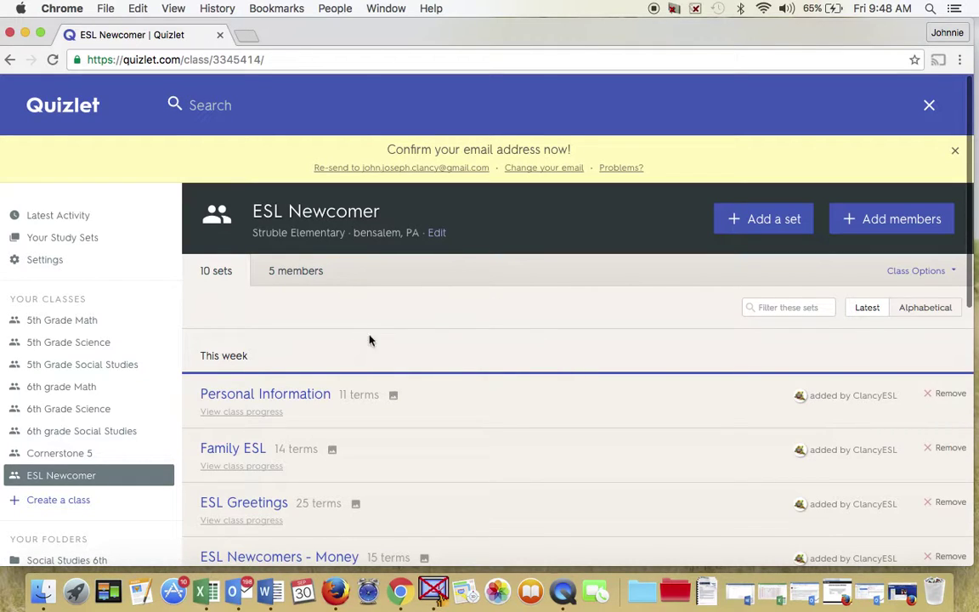
scroll(440, 353, "down", 1)
scroll(559, 358, "down", 3)
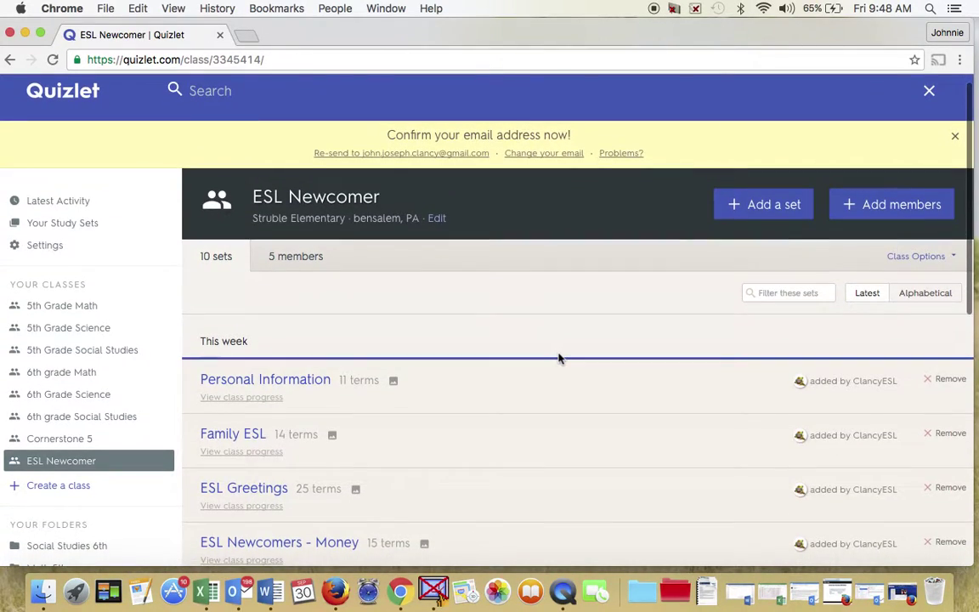
scroll(576, 323, "up", 3)
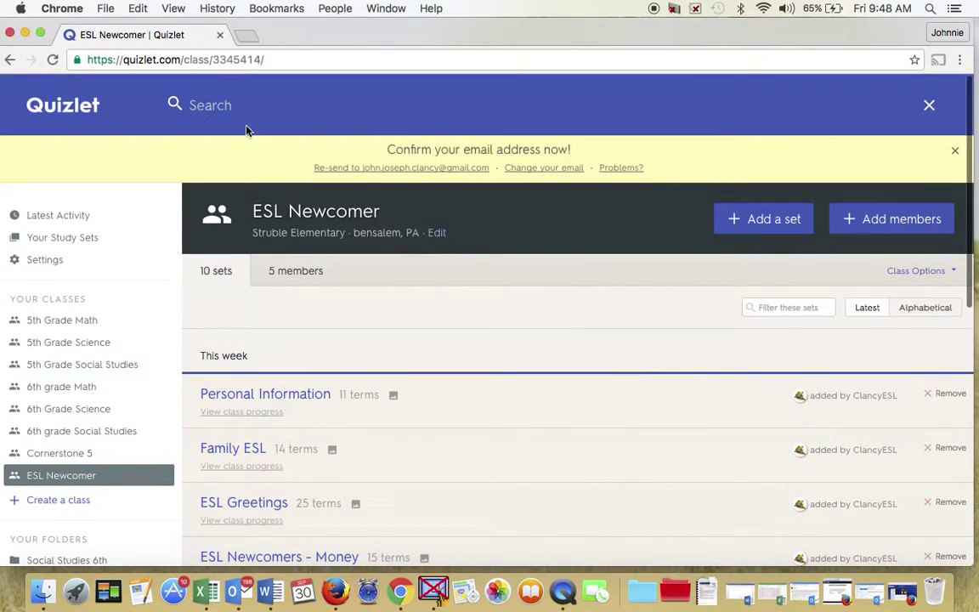
type("clancyesl bensalem")
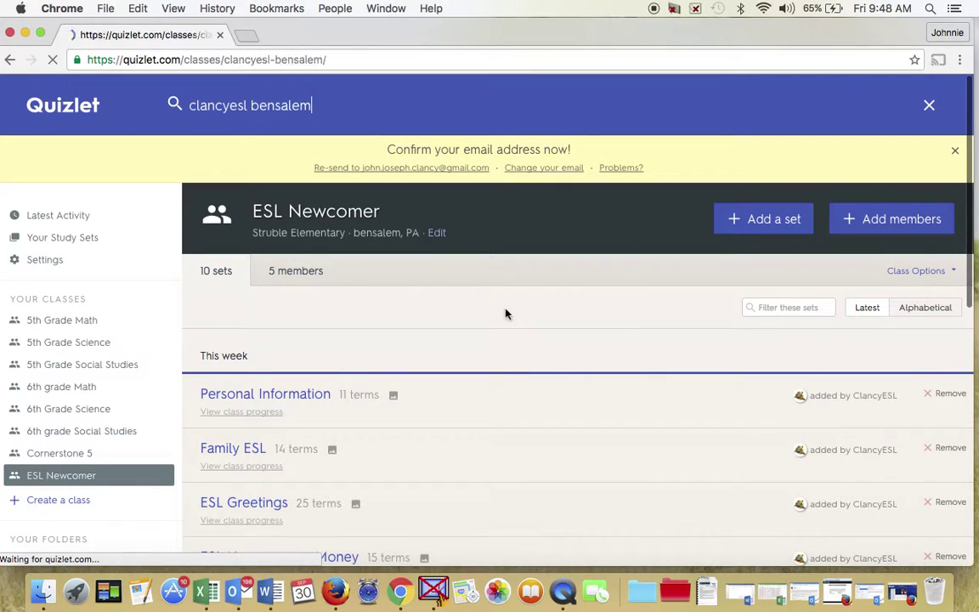
Examine the class search results and their set previews, and check the study set and class result categories
scroll(397, 367, "down", 1)
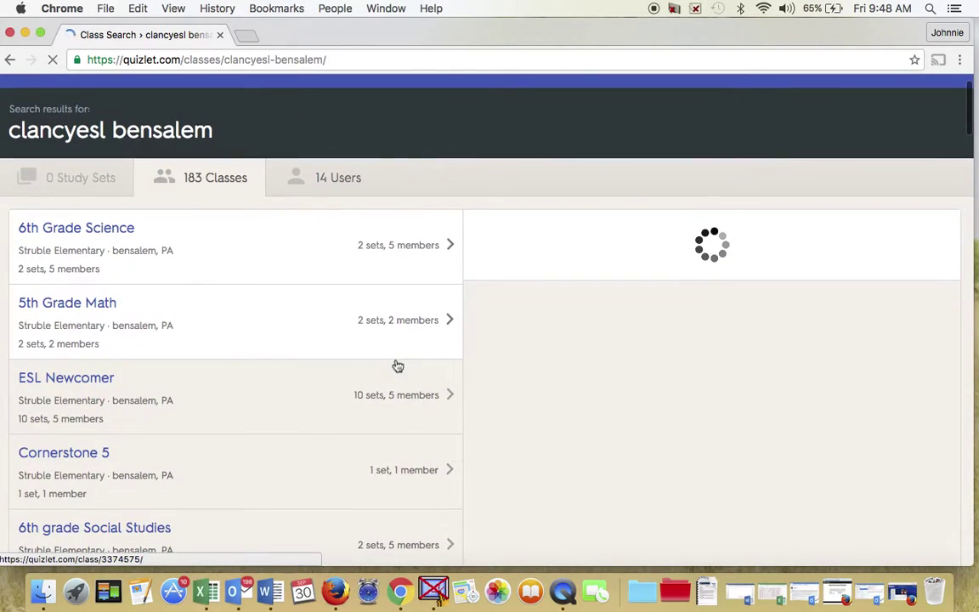
scroll(220, 401, "down", 1)
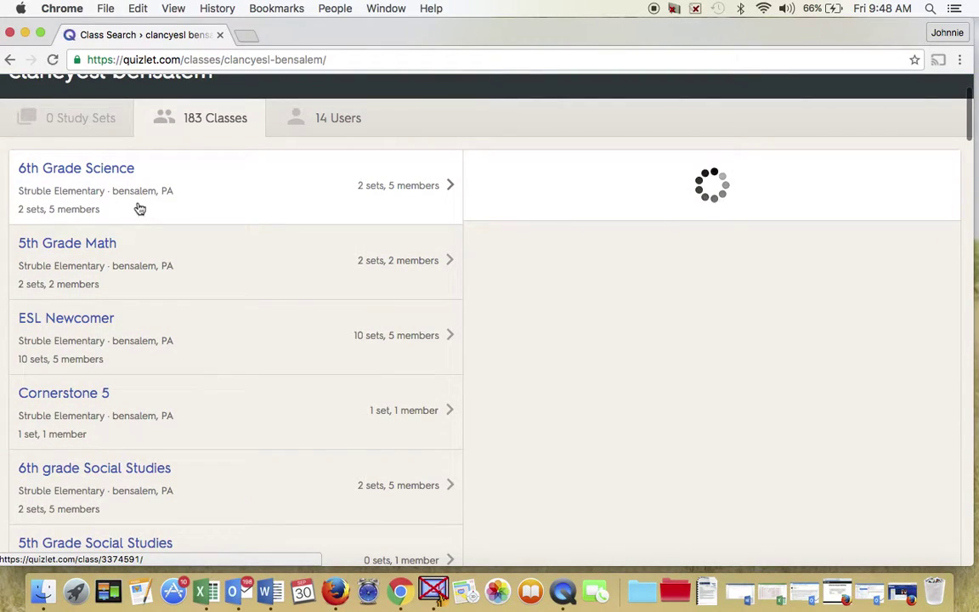
scroll(167, 338, "down", 2)
scroll(191, 284, "up", 4)
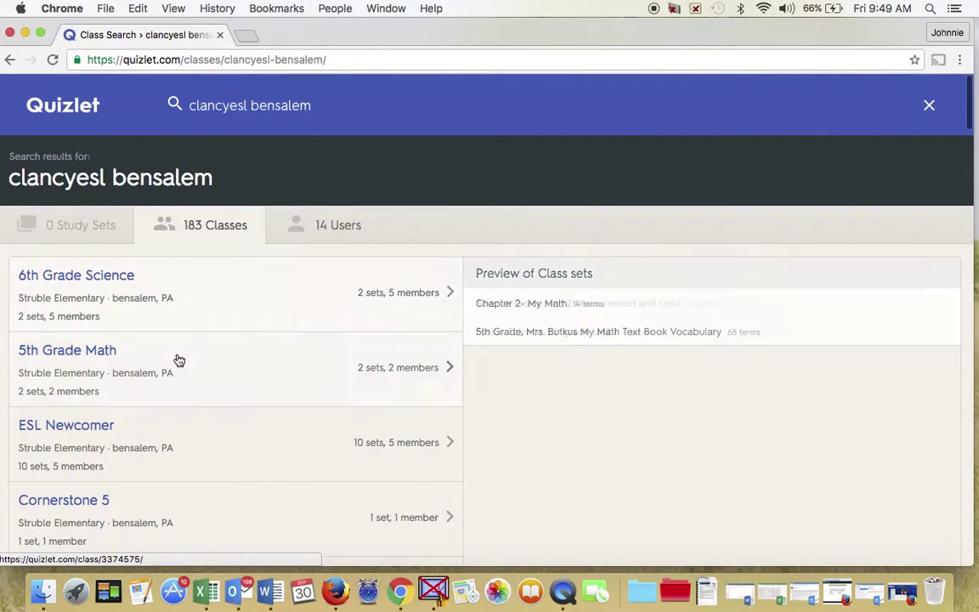
scroll(179, 369, "down", 1)
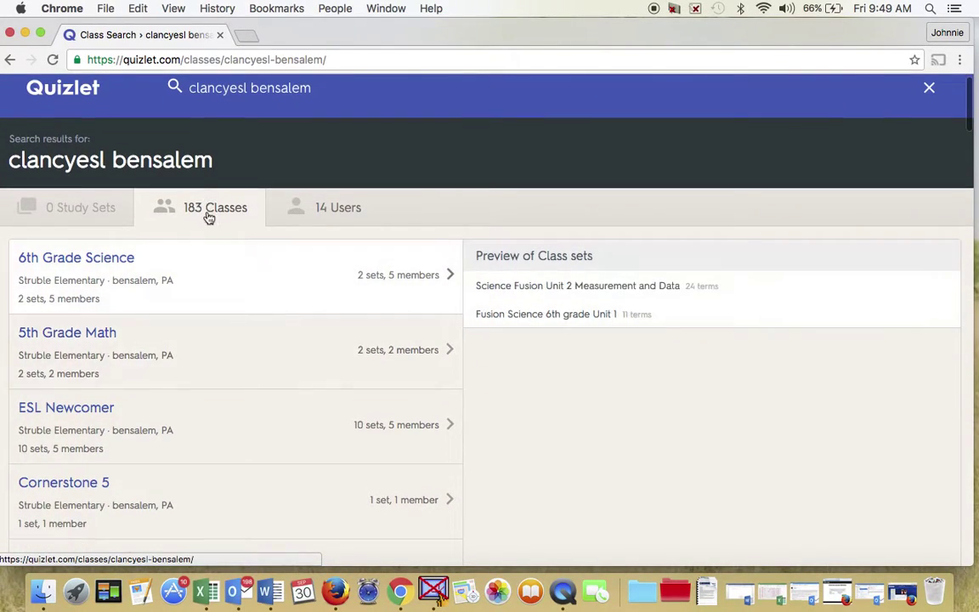
left_click(95, 217)
left_click(95, 230)
left_click(190, 229)
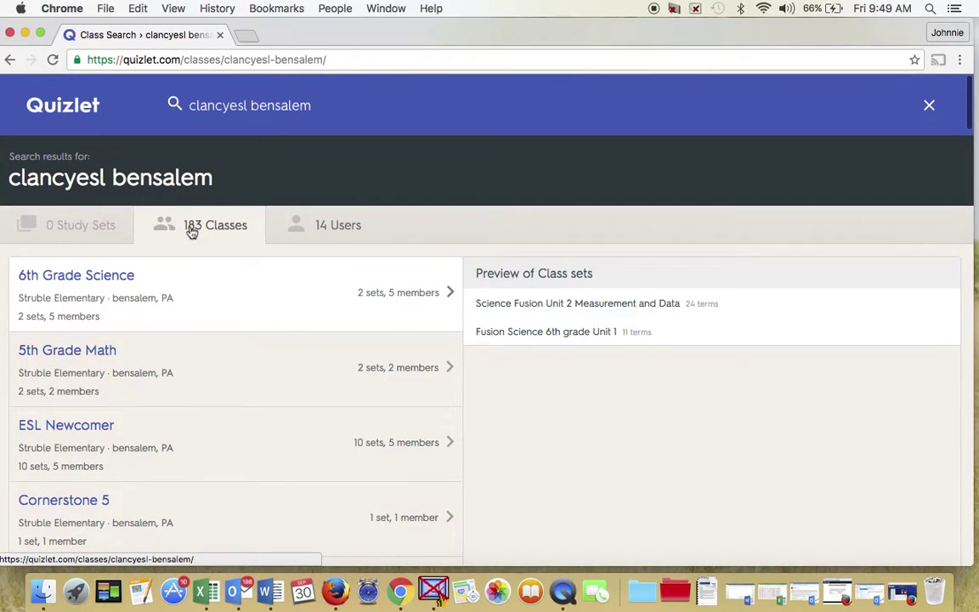
Search for the teacher's username alone and open the 6th Grade Science class from the results to view its sets
scroll(278, 443, "down", 1)
scroll(278, 443, "up", 2)
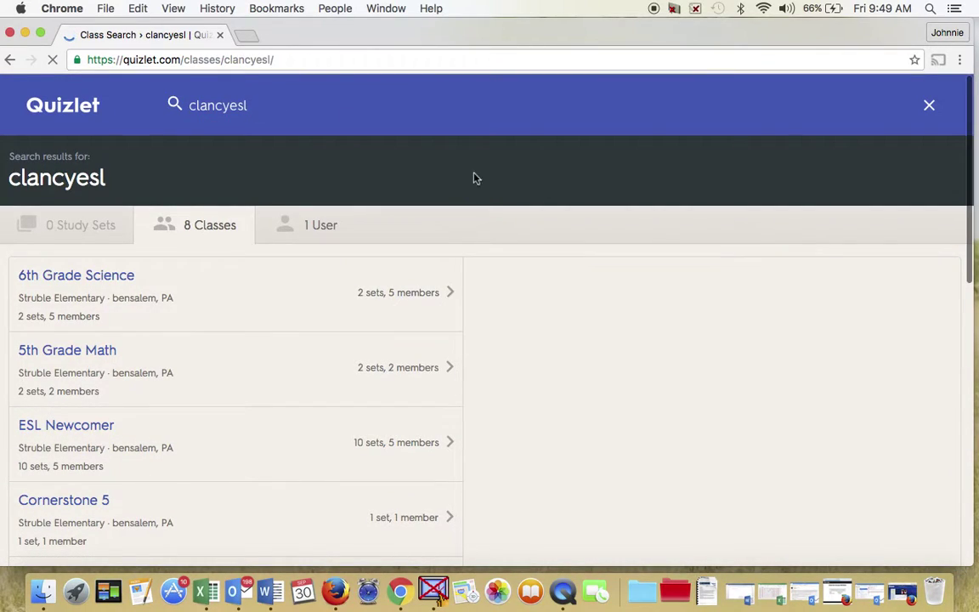
scroll(211, 297, "down", 1)
left_click(226, 283)
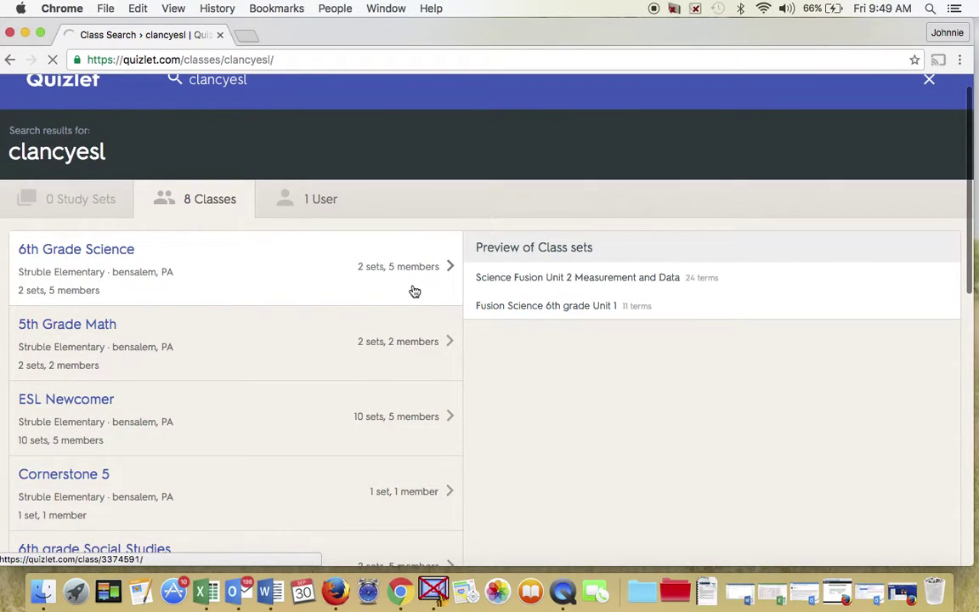
scroll(418, 398, "down", 1)
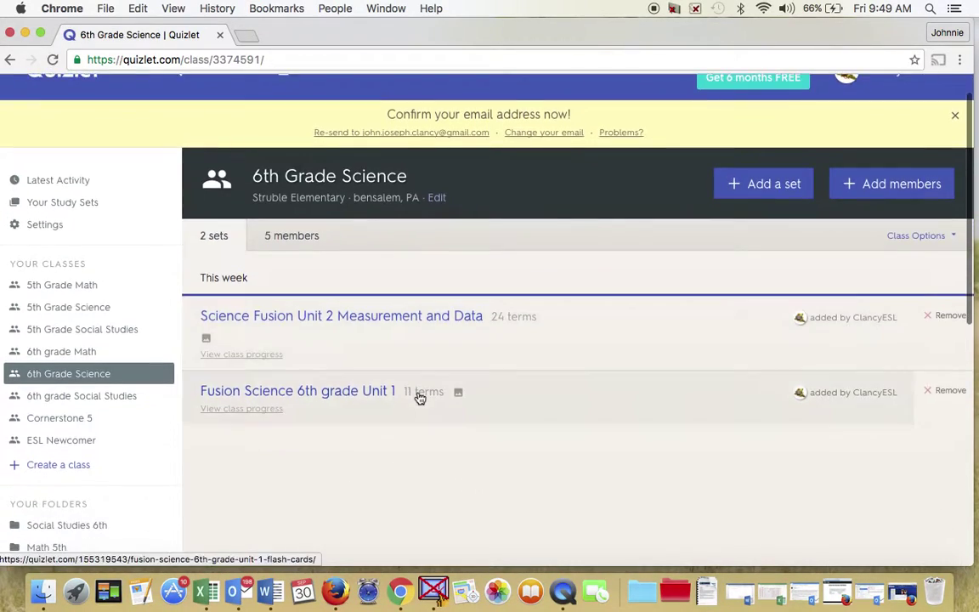
scroll(367, 367, "up", 1)
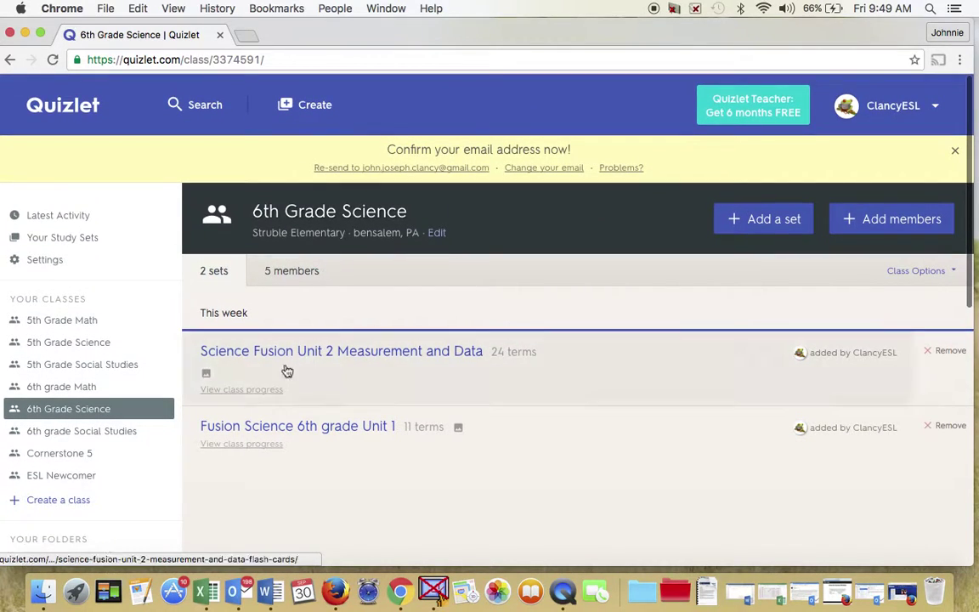
Return to the username search results and examine the teacher's classes and the previews of their sets
left_click(217, 107)
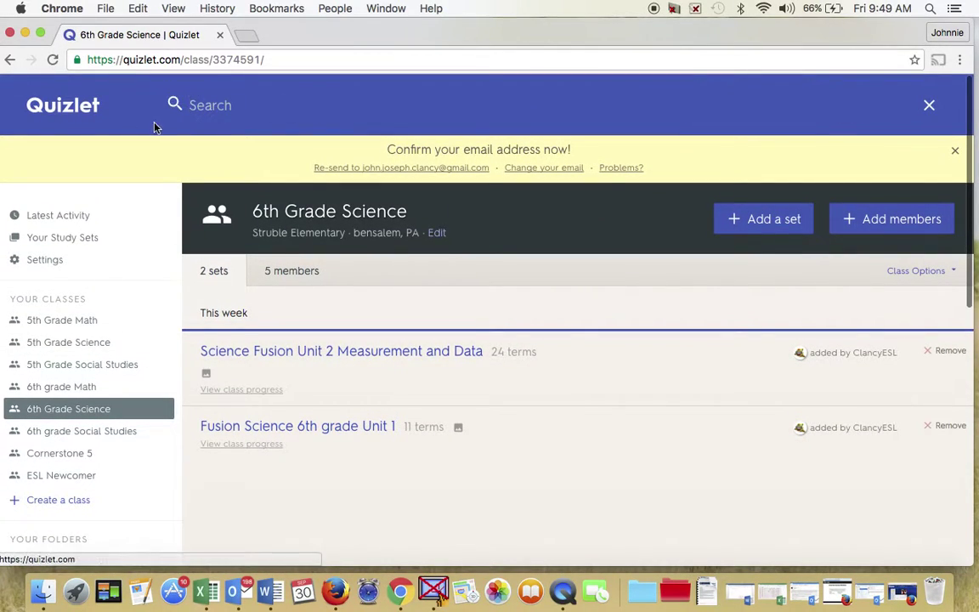
left_click(11, 60)
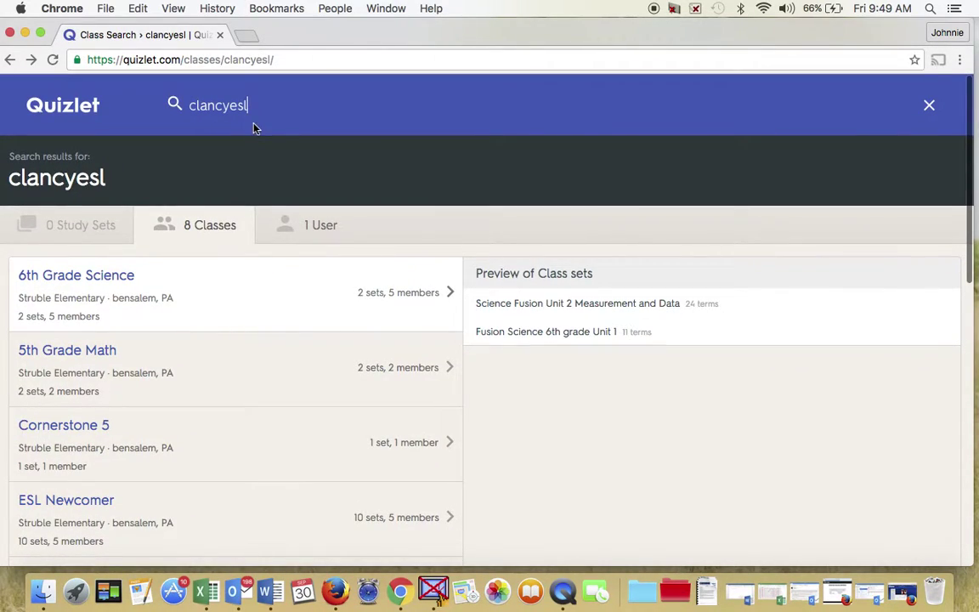
scroll(310, 476, "down", 3)
scroll(311, 476, "down", 3)
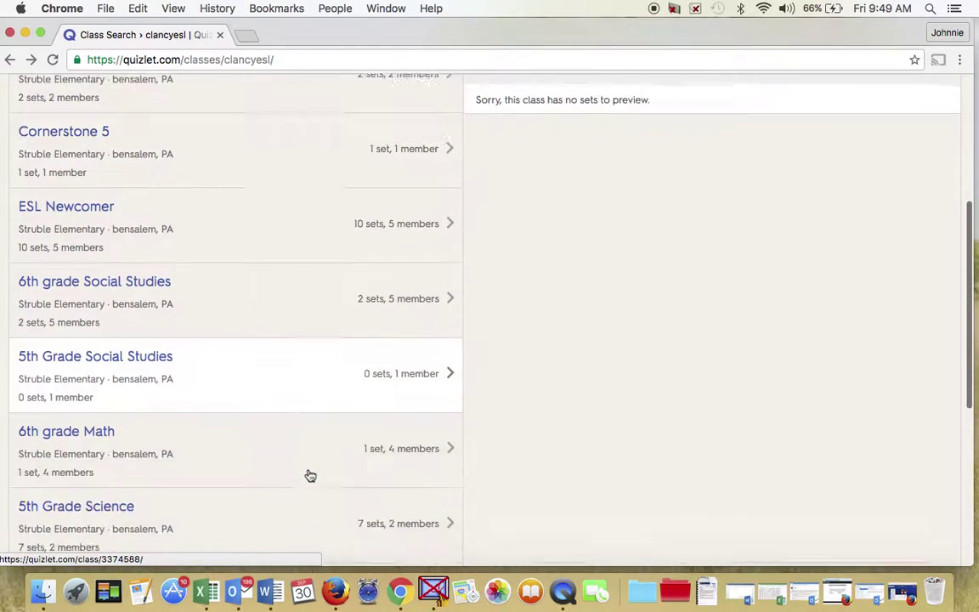
scroll(311, 476, "up", 5)
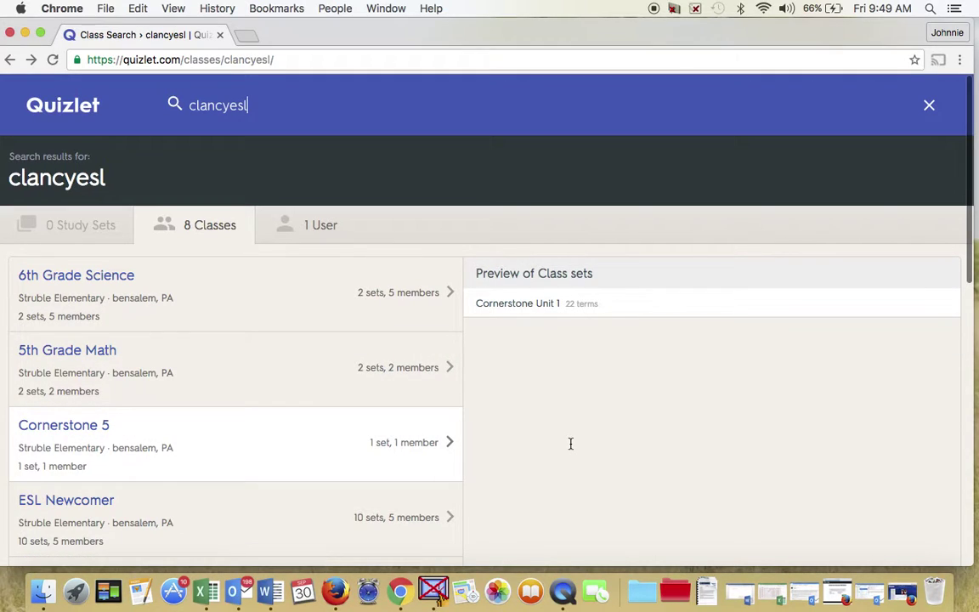
scroll(249, 365, "down", 2)
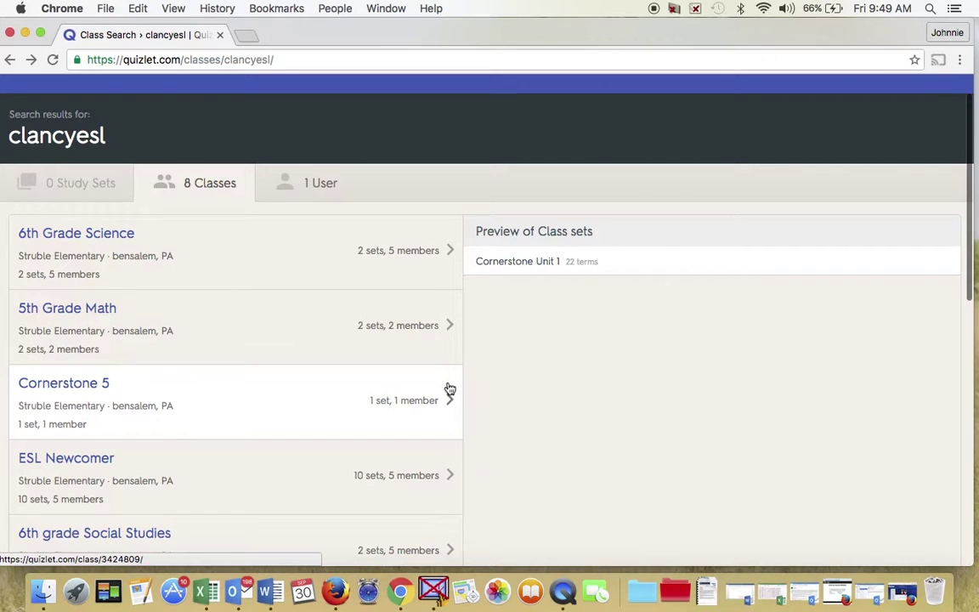
scroll(450, 390, "up", 1)
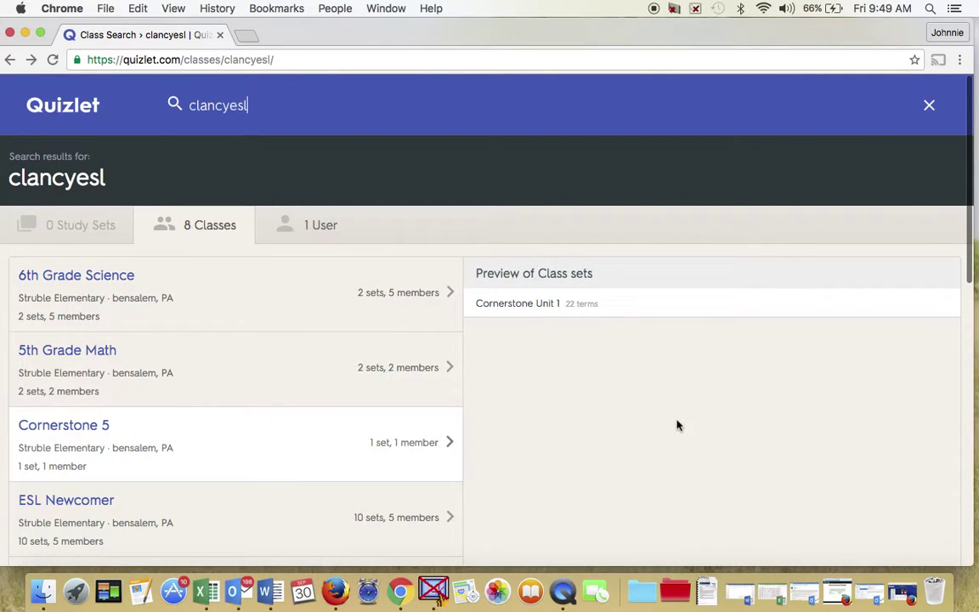
scroll(677, 426, "down", 2)
scroll(412, 382, "up", 2)
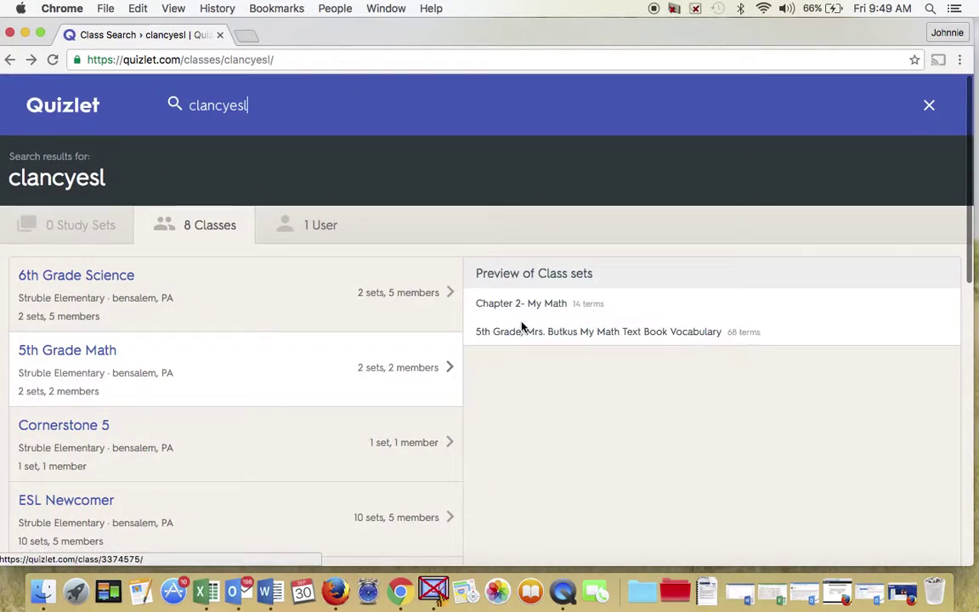